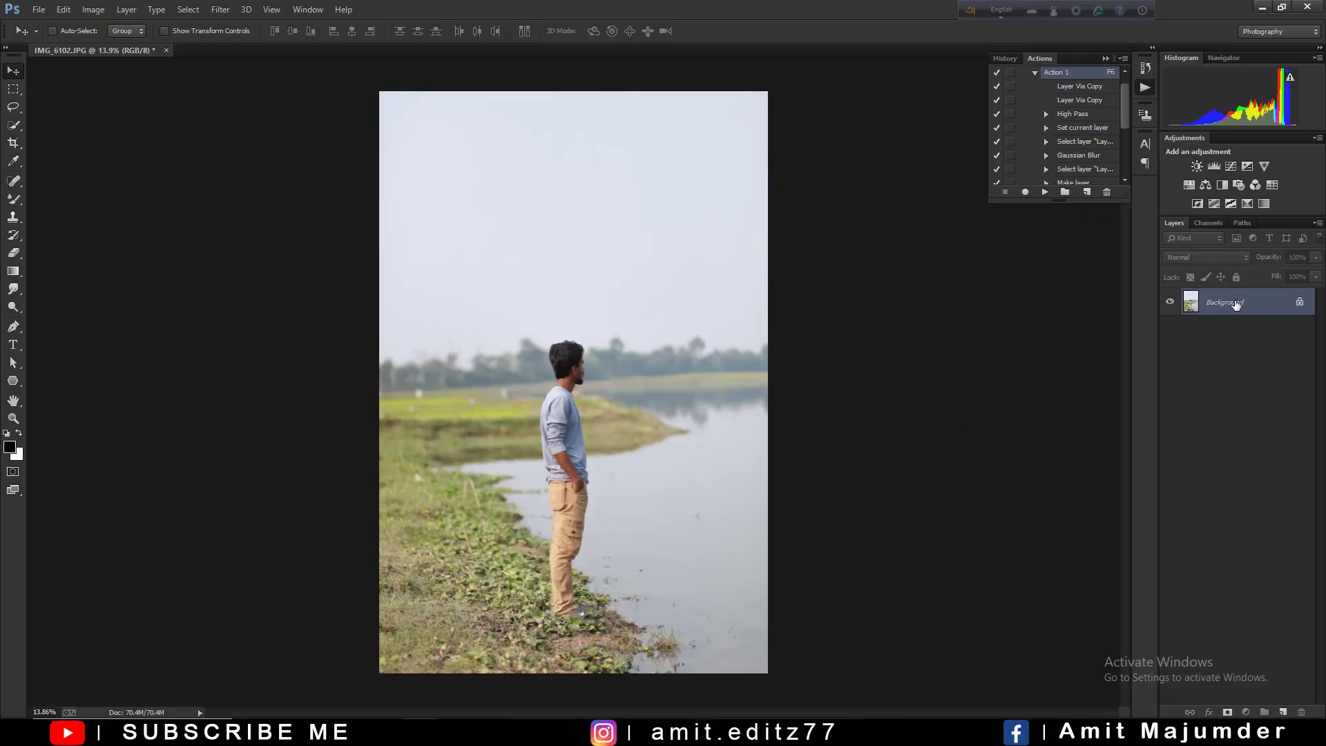
Step: Duplicate the Background layer and start the Camera Raw filter on the Background copy
left_click_drag(1237, 304, 1282, 712)
left_click(221, 9)
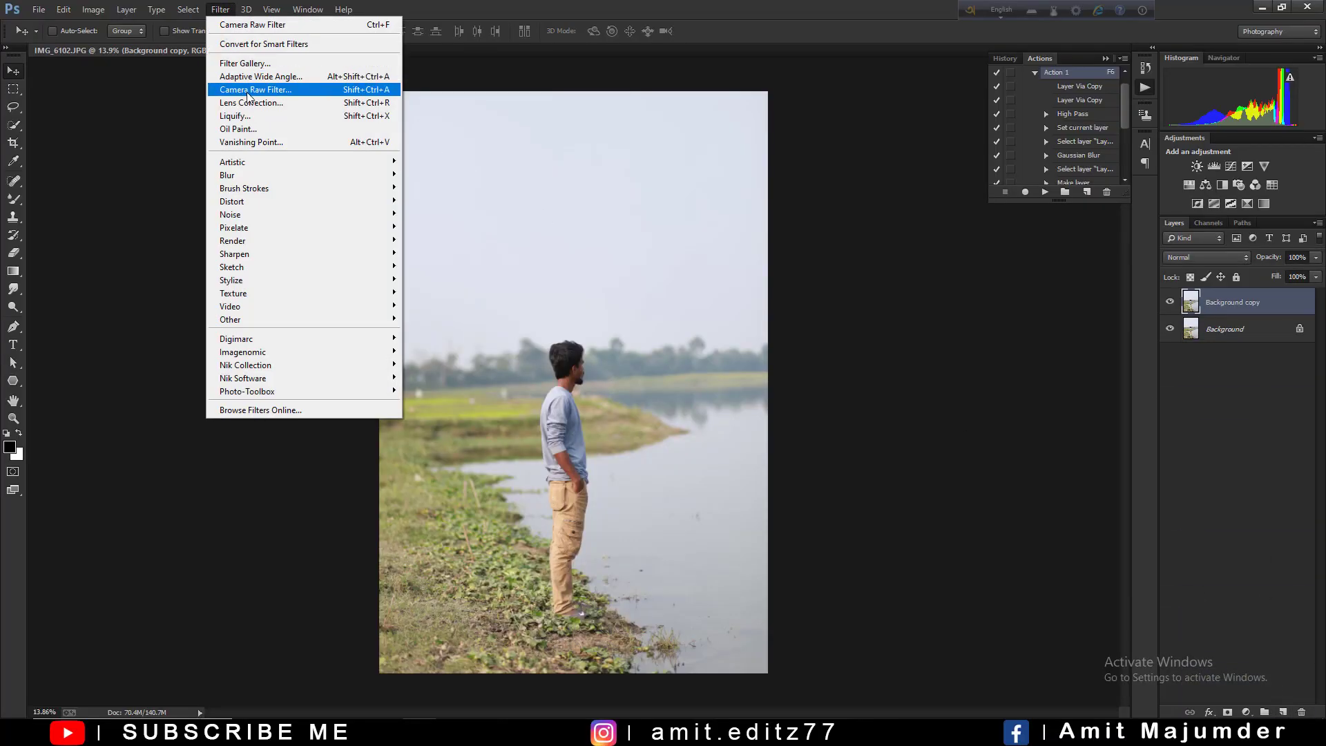
left_click(248, 96)
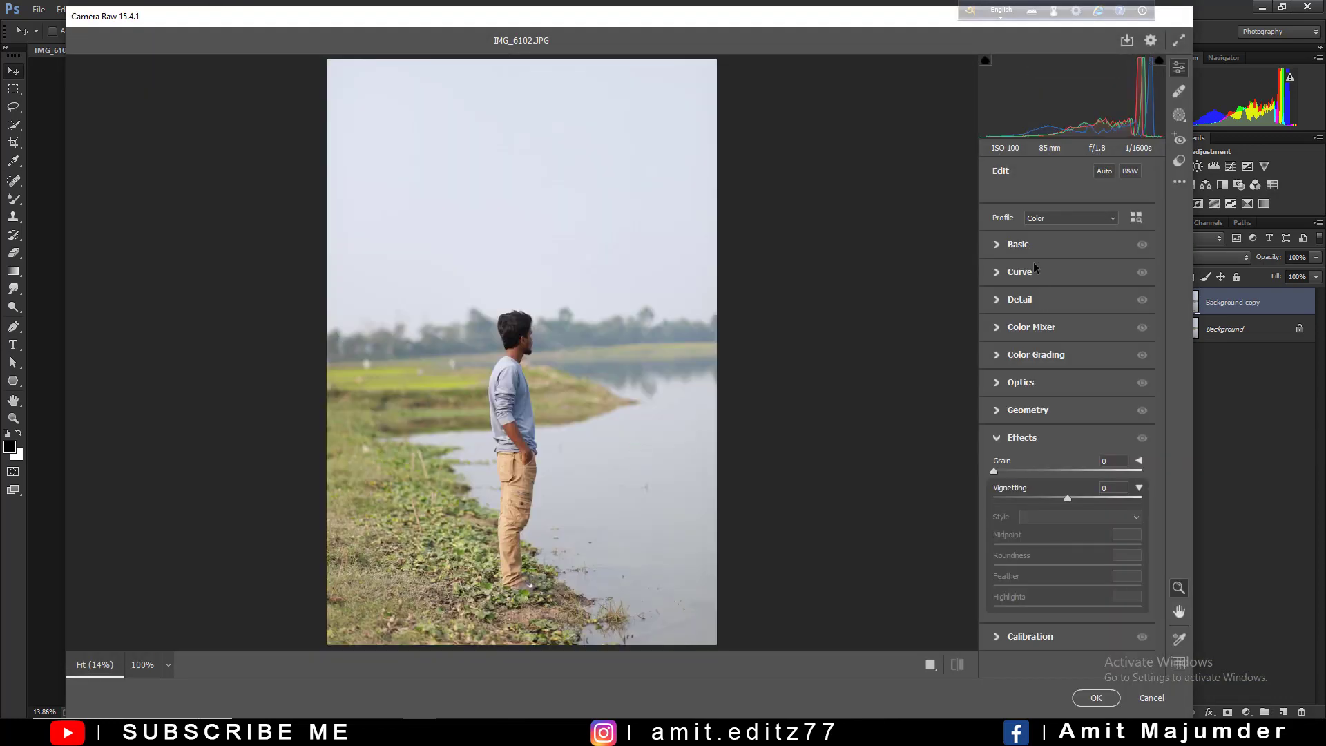
Step: Set Contrast -17, Whites -94, Blacks -19, Shadows +17, Clarity -18, then mask the man as subject
left_click(1018, 243)
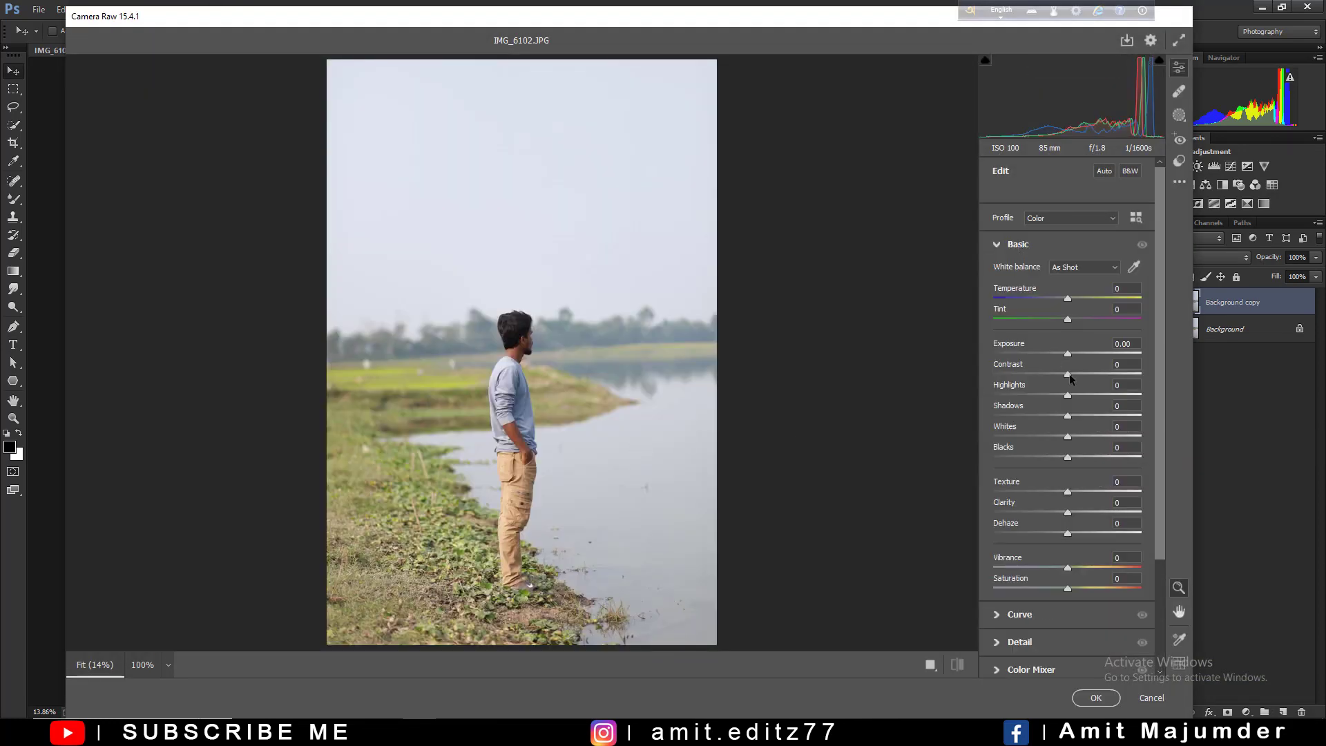
left_click_drag(1070, 378, 1055, 377)
mouse_move(1068, 437)
left_mouse_down()
mouse_move(1034, 436)
mouse_move(1049, 454)
left_mouse_up()
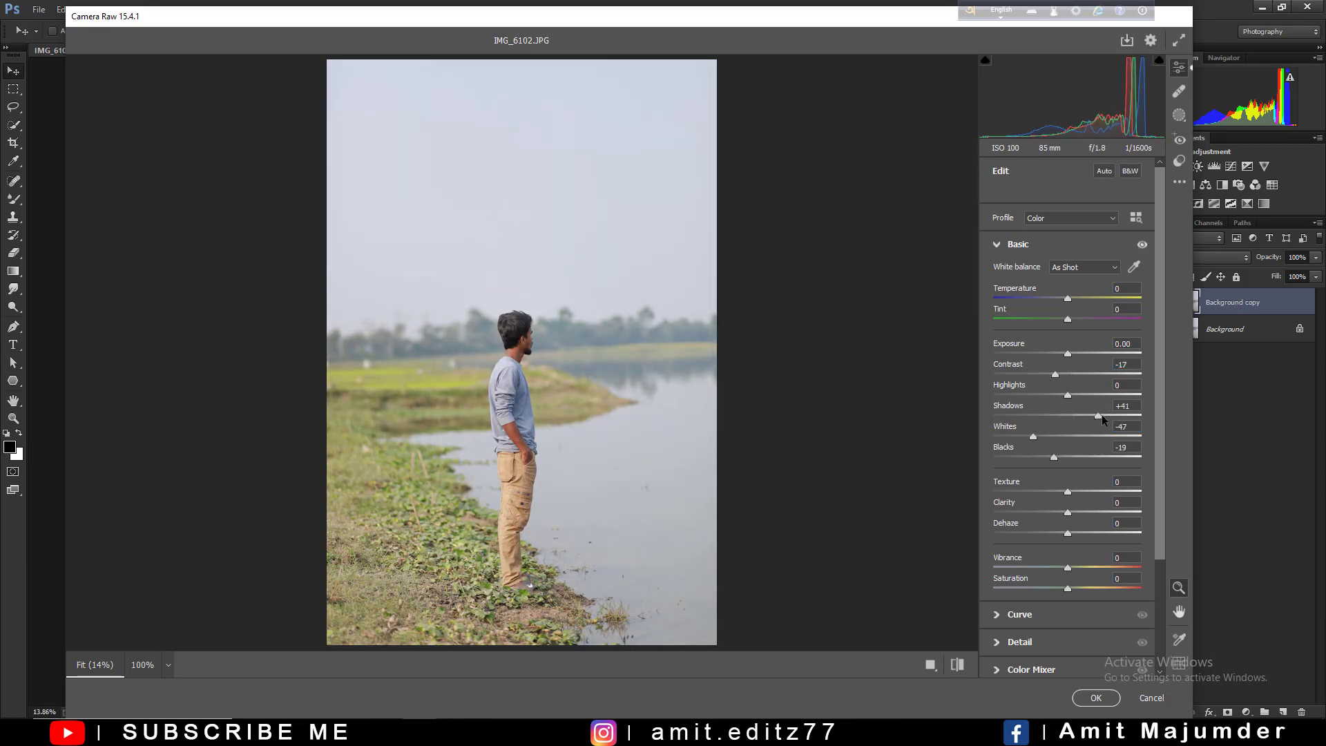
left_click_drag(1100, 415, 997, 438)
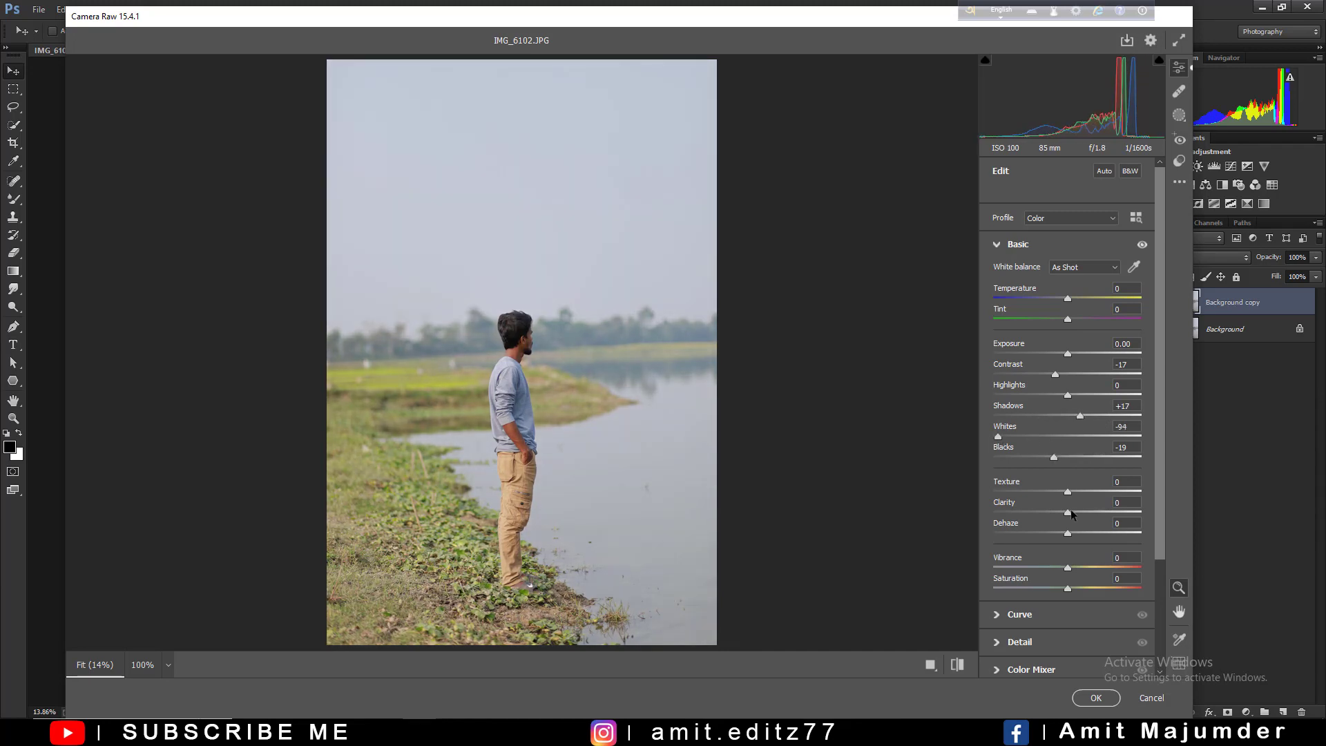
left_click_drag(1071, 509, 1054, 508)
left_click(1179, 114)
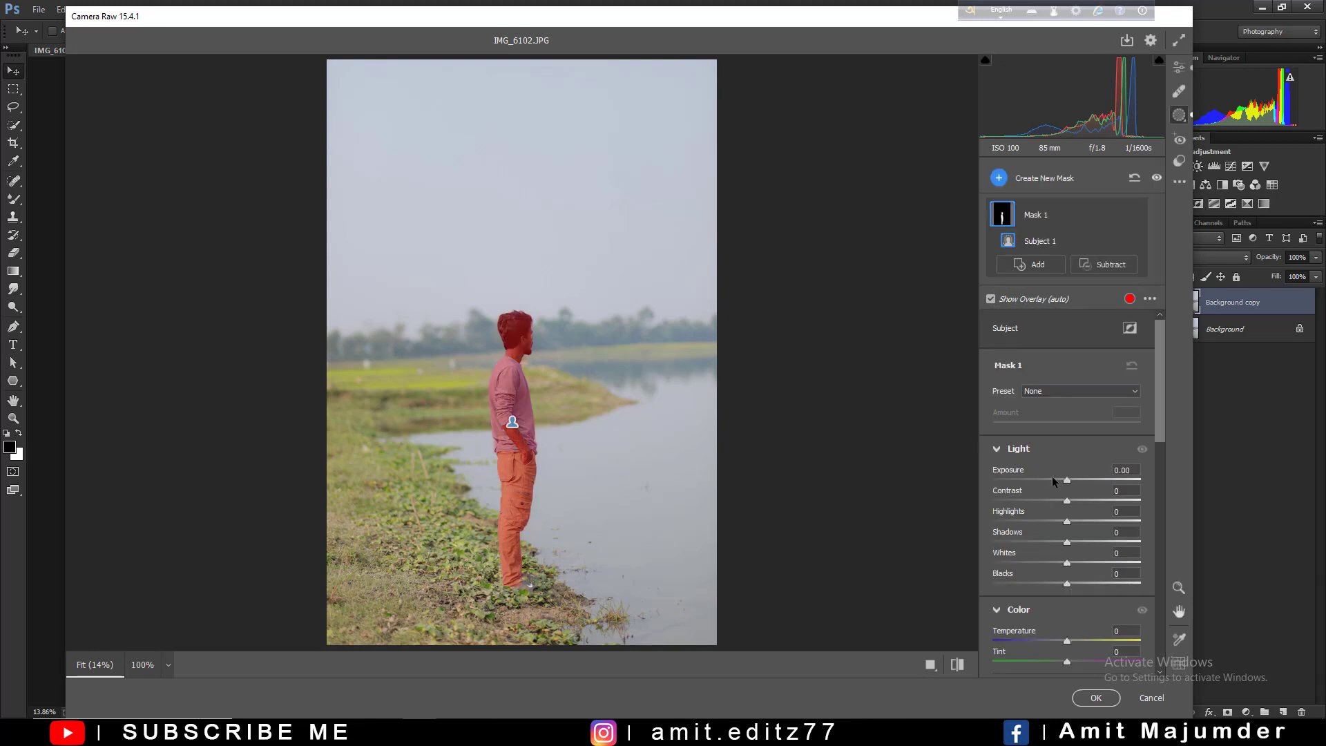
Step: Invert the subject mask and add a bottom linear gradient: Exposure -1.45, Contrast -20, Highlights -75, Shadows -72
left_click(1130, 329)
left_click(1030, 265)
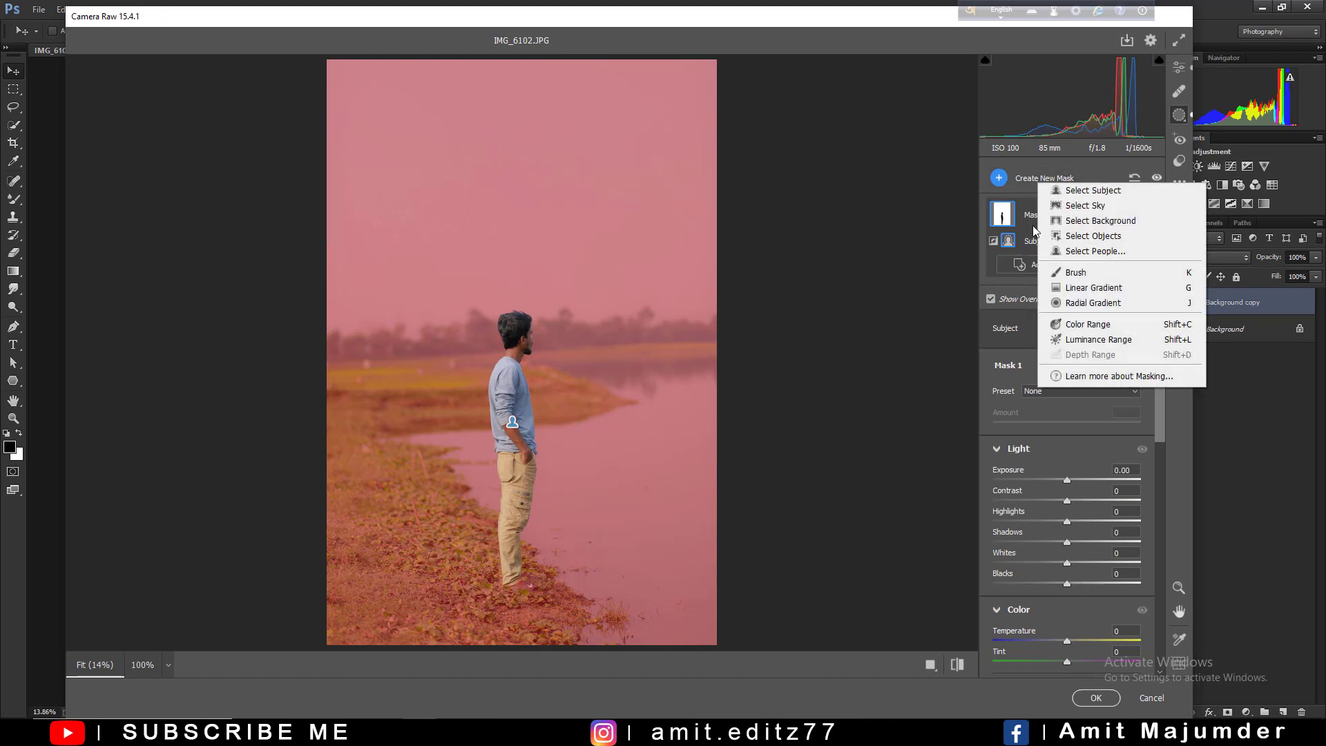
left_click(1084, 291)
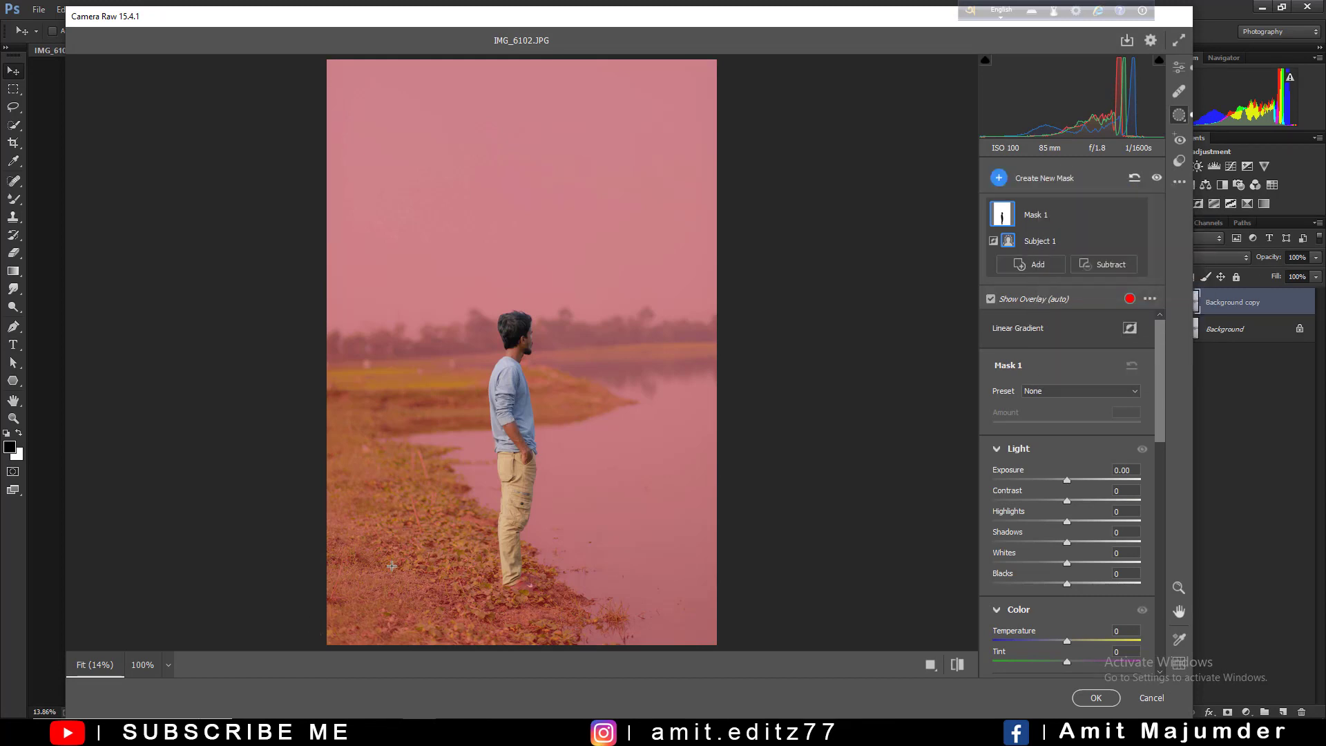
mouse_move(310, 629)
left_mouse_down()
mouse_move(309, 605)
mouse_move(341, 593)
mouse_move(464, 315)
left_mouse_up()
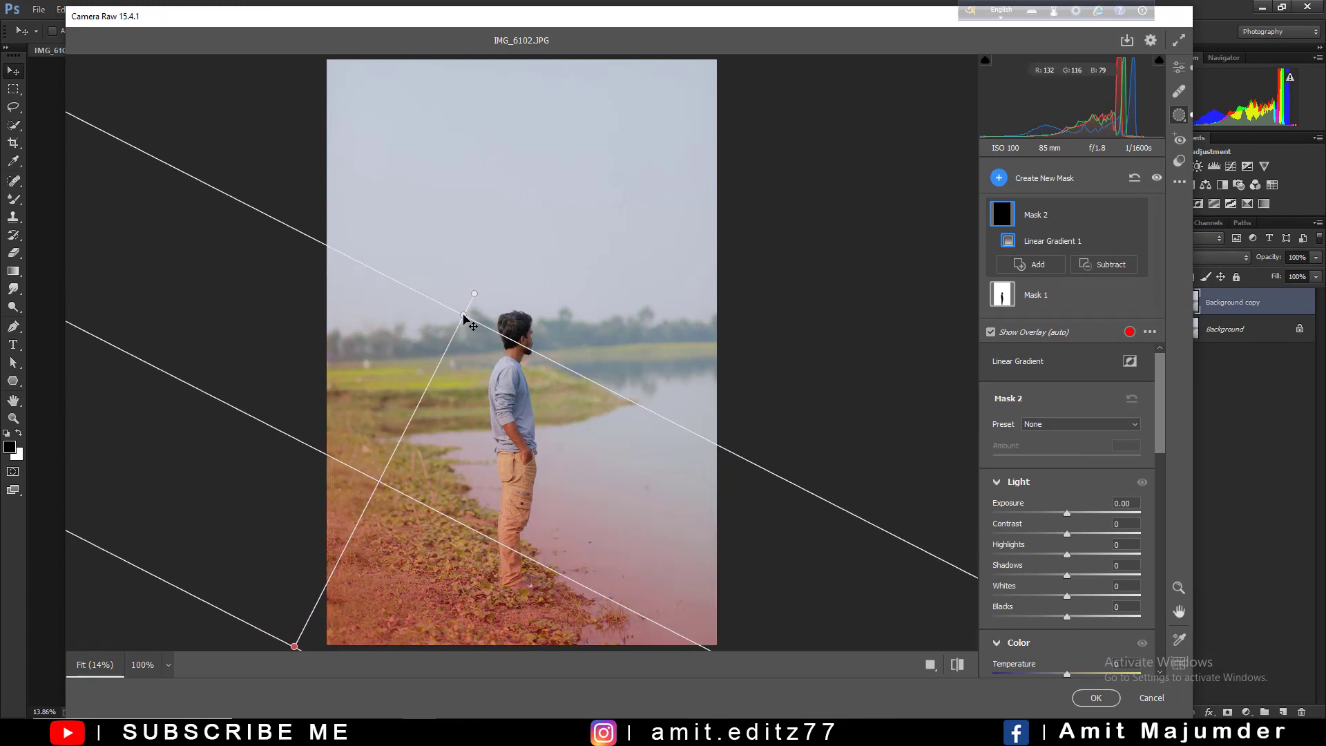
mouse_move(1067, 514)
left_mouse_down()
mouse_move(1003, 534)
mouse_move(1053, 534)
mouse_move(1012, 554)
mouse_move(1013, 575)
left_mouse_up()
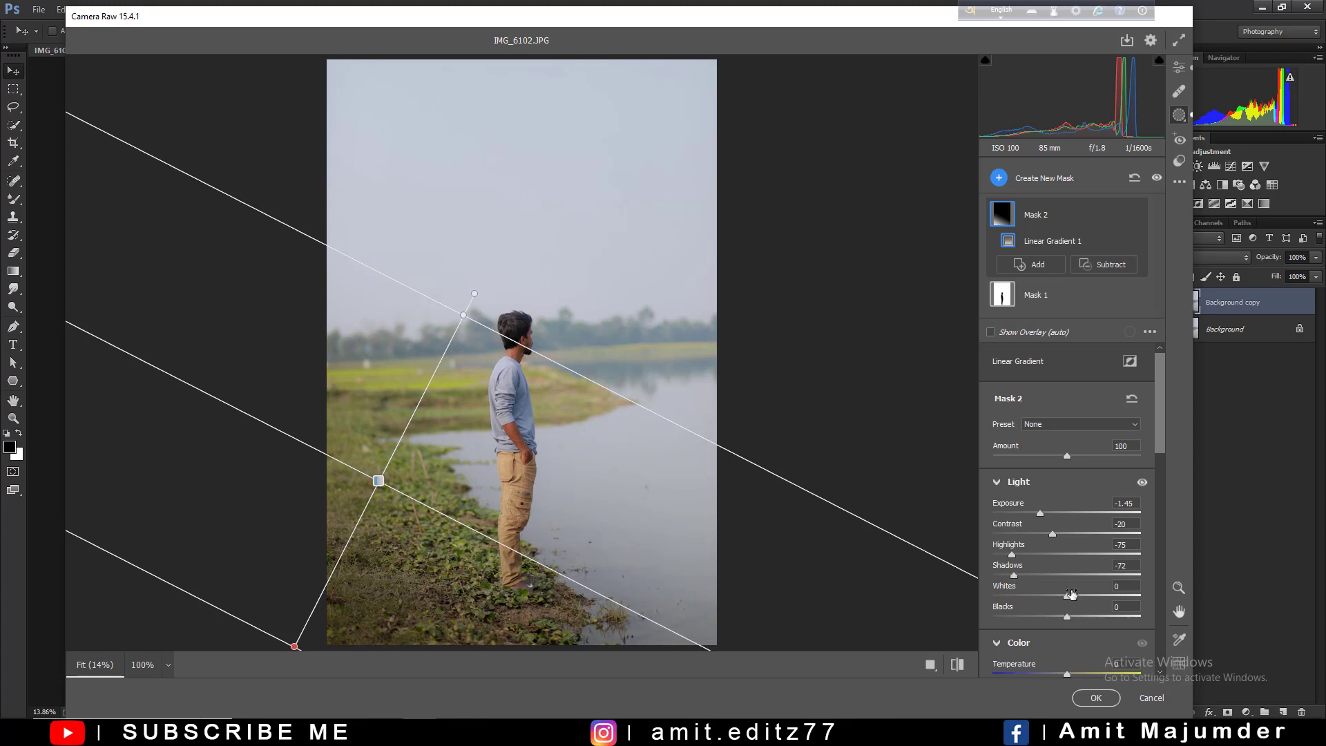
Step: Lower the gradient's RGB curve highlights and lift blue into its shadows
scroll(1050, 594, "down", 3)
scroll(1064, 613, "down", 3)
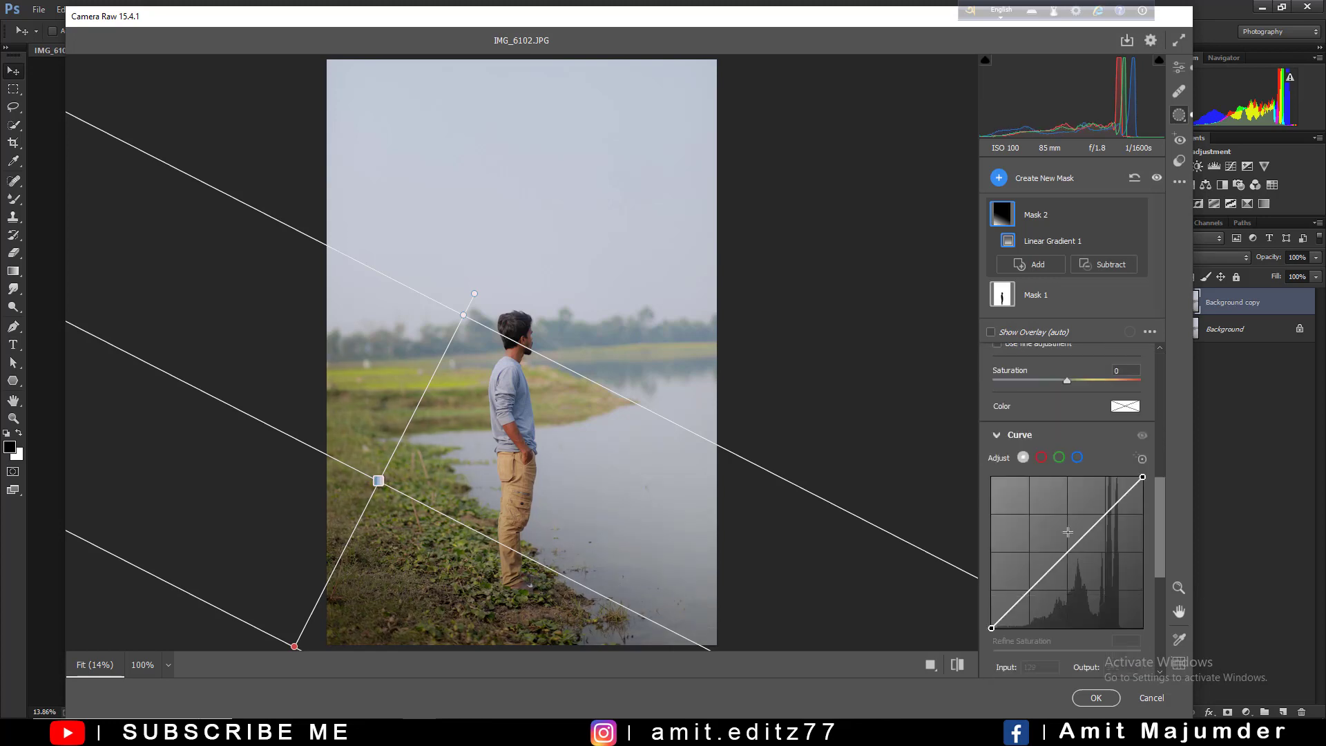
scroll(1055, 457, "down", 3)
scroll(1056, 478, "up", 3)
mouse_move(1142, 477)
left_mouse_down()
mouse_move(1143, 509)
mouse_move(1143, 485)
left_mouse_up()
left_click_drag(1074, 551, 1073, 558)
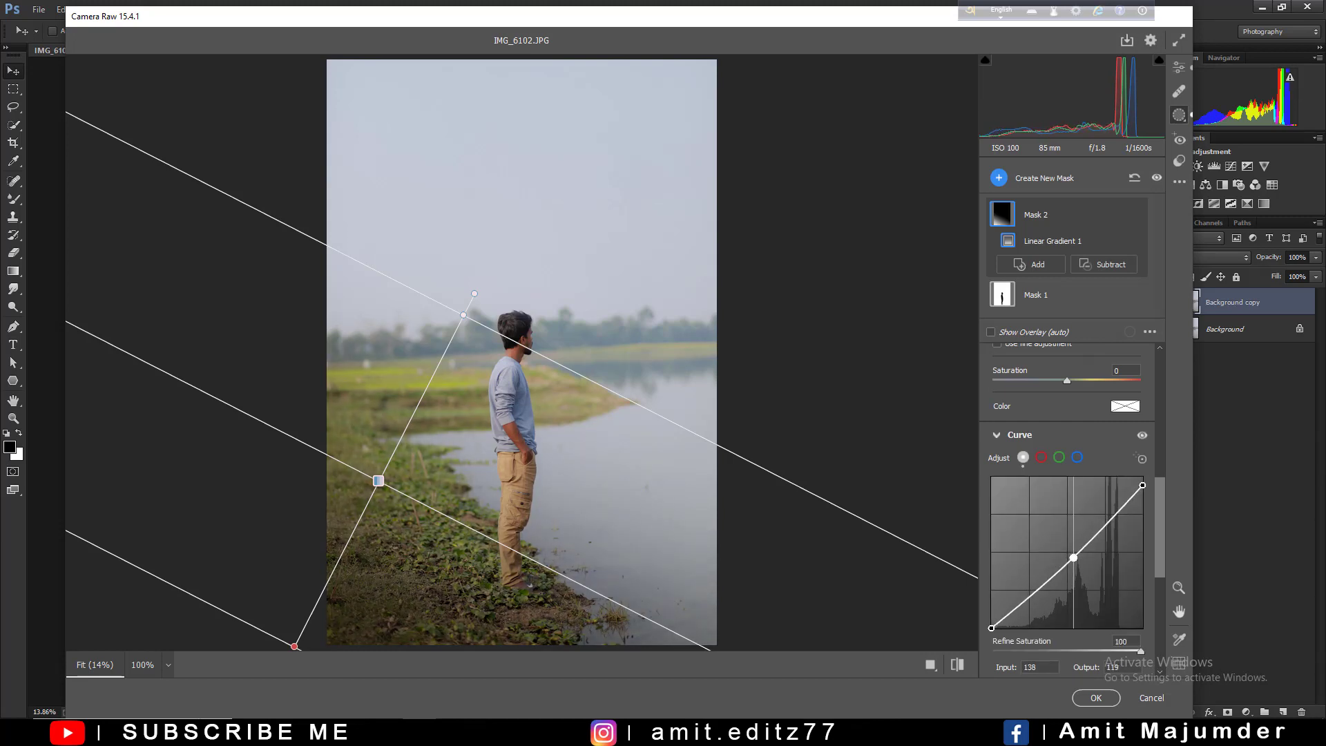
left_click(1077, 457)
mouse_move(1142, 477)
left_mouse_down()
mouse_move(1142, 487)
mouse_move(1142, 476)
left_mouse_up()
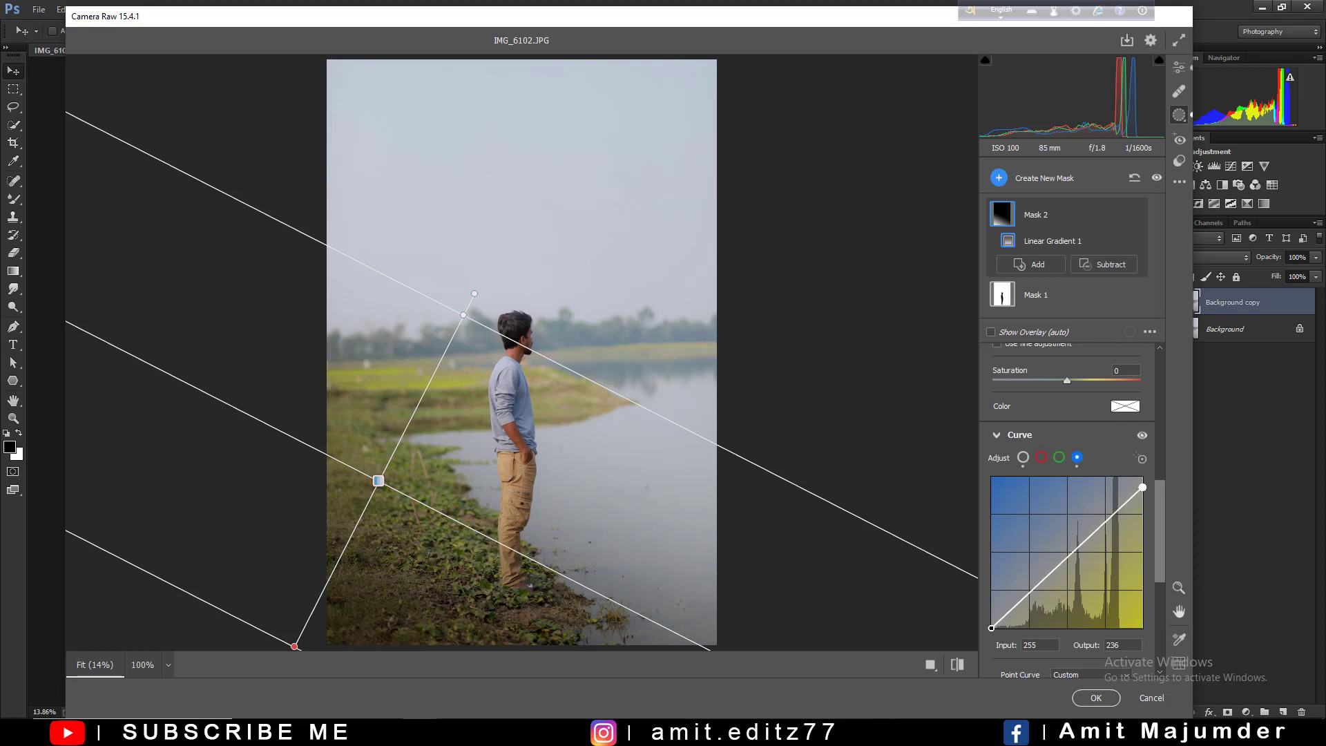
mouse_move(992, 628)
left_mouse_down()
mouse_move(1029, 589)
mouse_move(992, 616)
left_mouse_up()
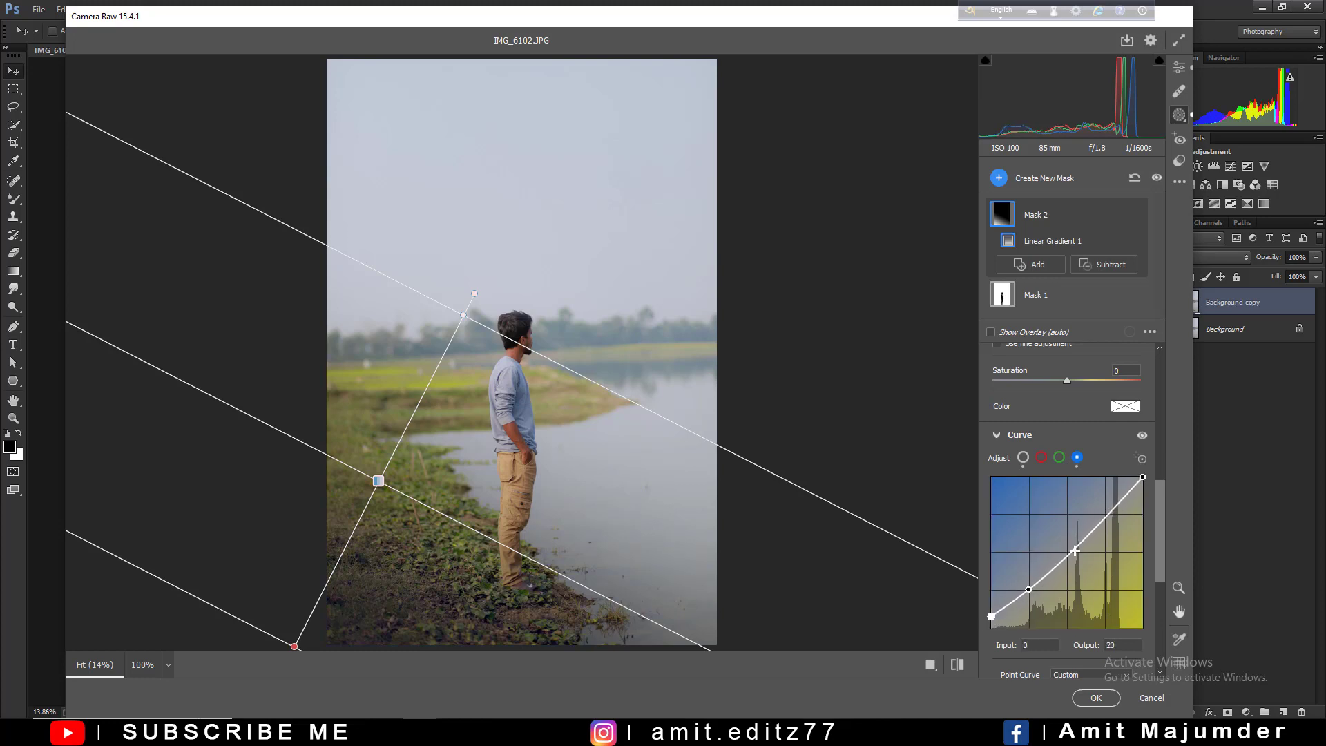
Step: Set the gradient's Clarity -51, Dehaze -14 and Texture -18
scroll(1069, 517, "down", 1)
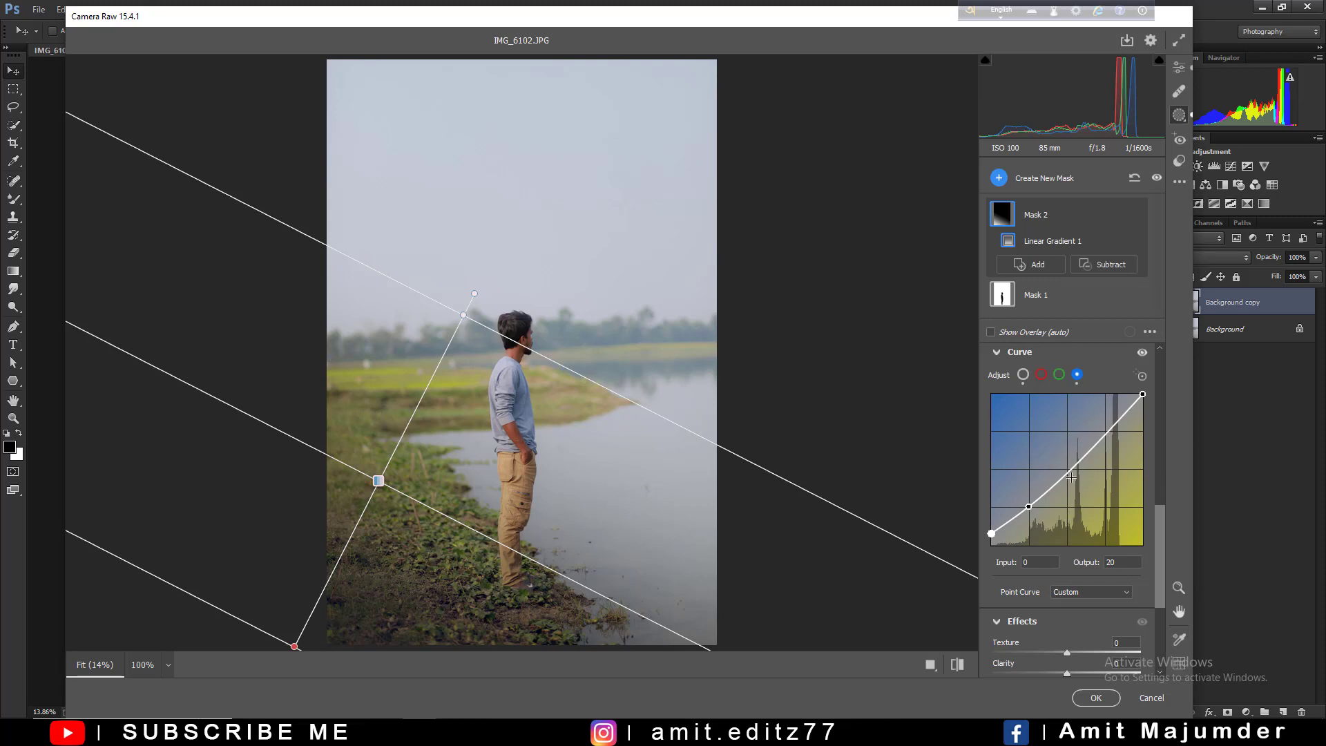
scroll(1054, 601, "down", 1)
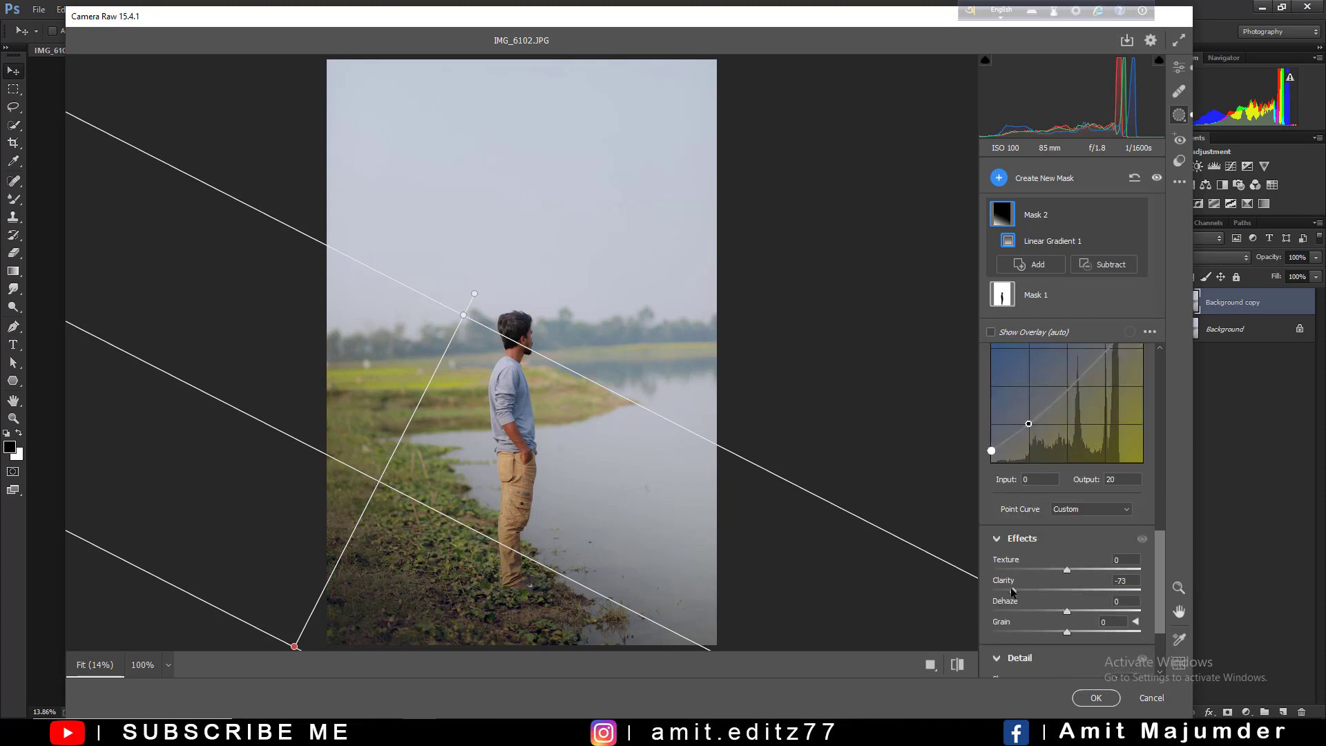
left_click(1029, 591)
mouse_move(1068, 611)
left_mouse_down()
mouse_move(1037, 629)
mouse_move(1067, 630)
left_mouse_up()
left_click_drag(1048, 568, 1059, 569)
Step: Refine the gradient's RGB curve, darkening shadows and capping the whites around 205
scroll(1043, 539, "up", 3)
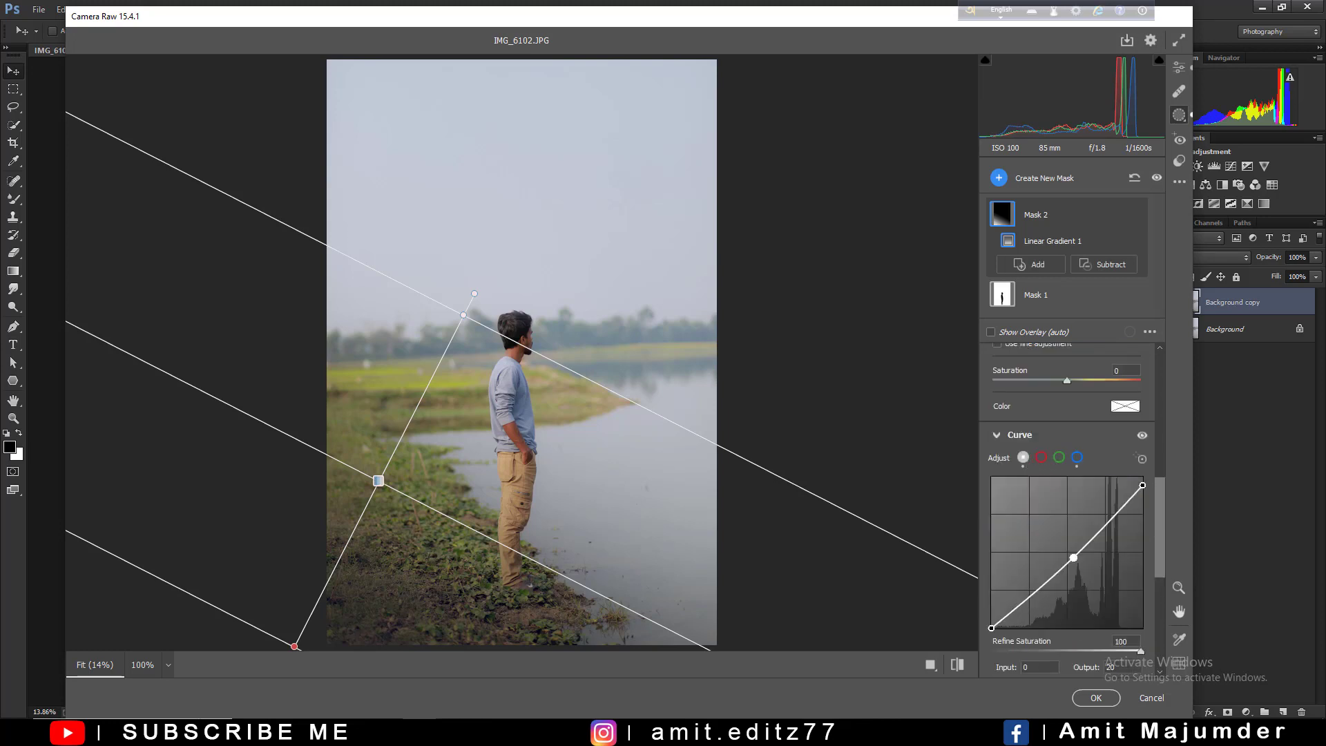
left_click_drag(1034, 587, 1028, 606)
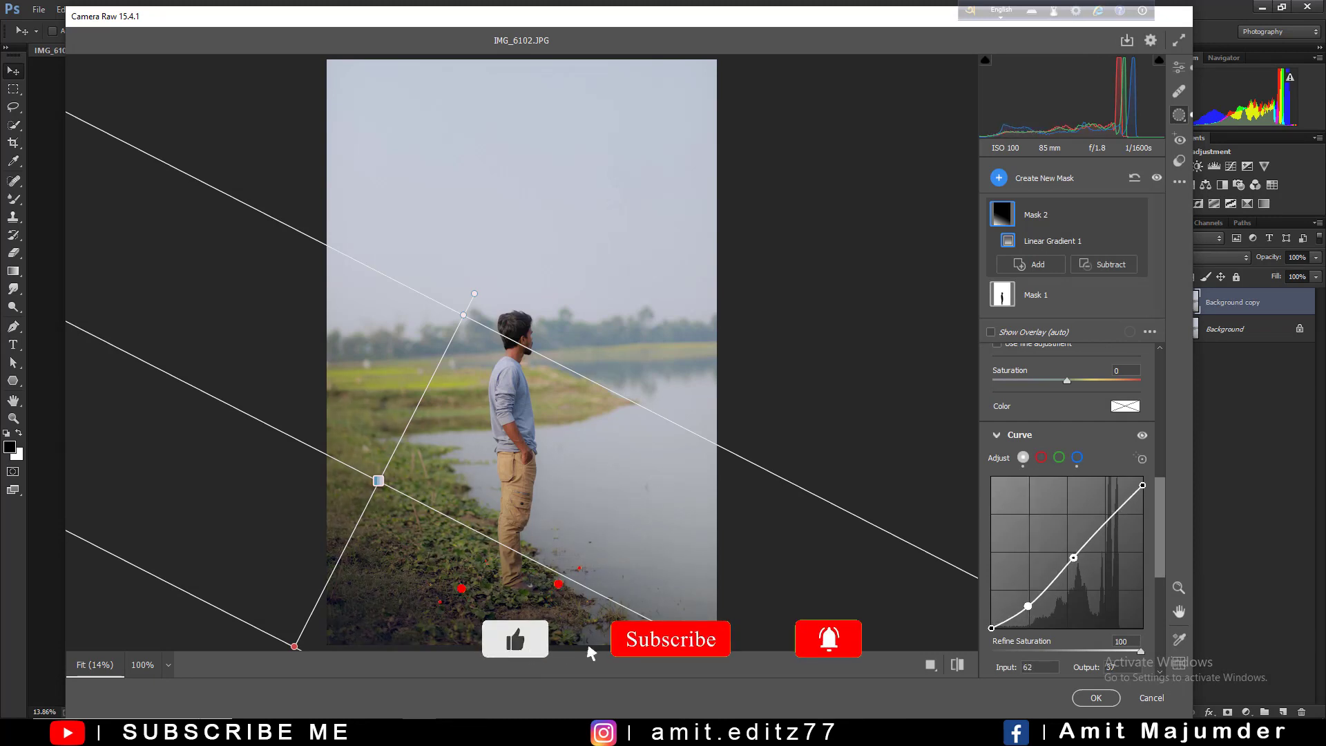
left_click_drag(1074, 558, 1084, 567)
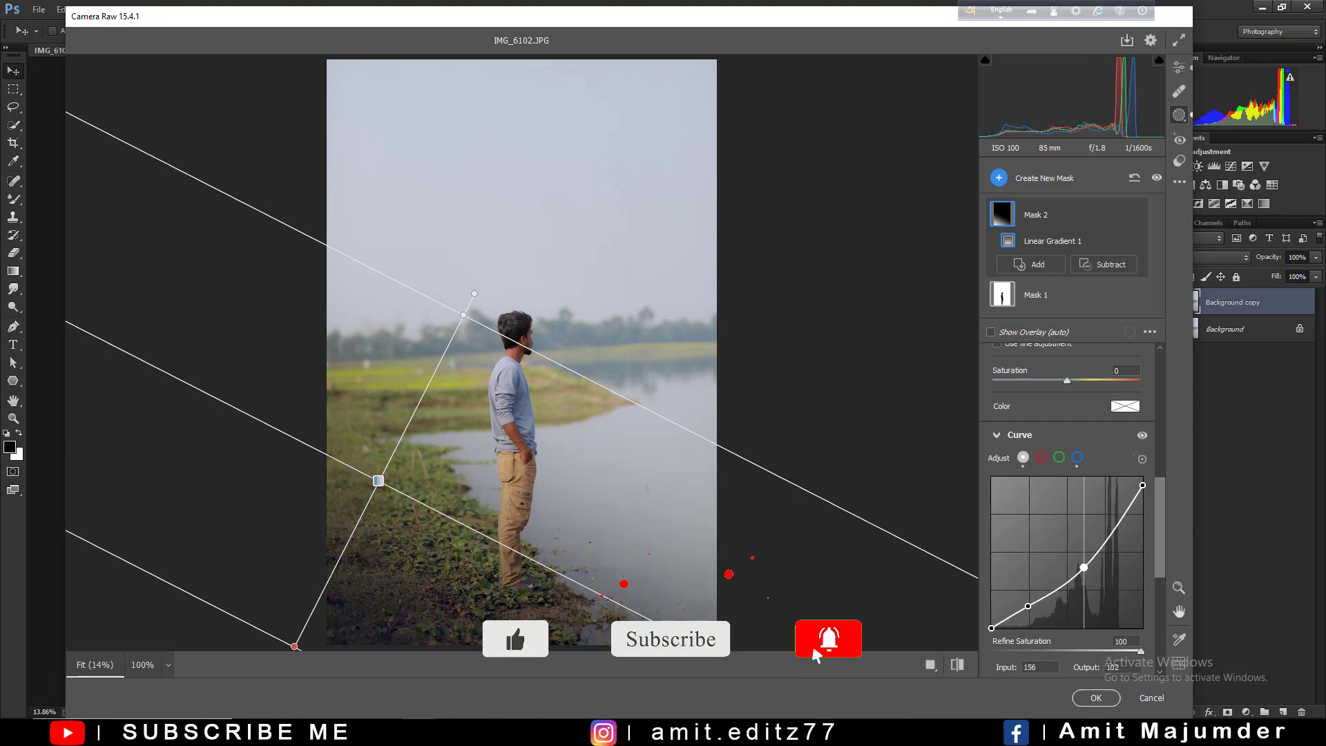
left_click_drag(1142, 485, 1142, 509)
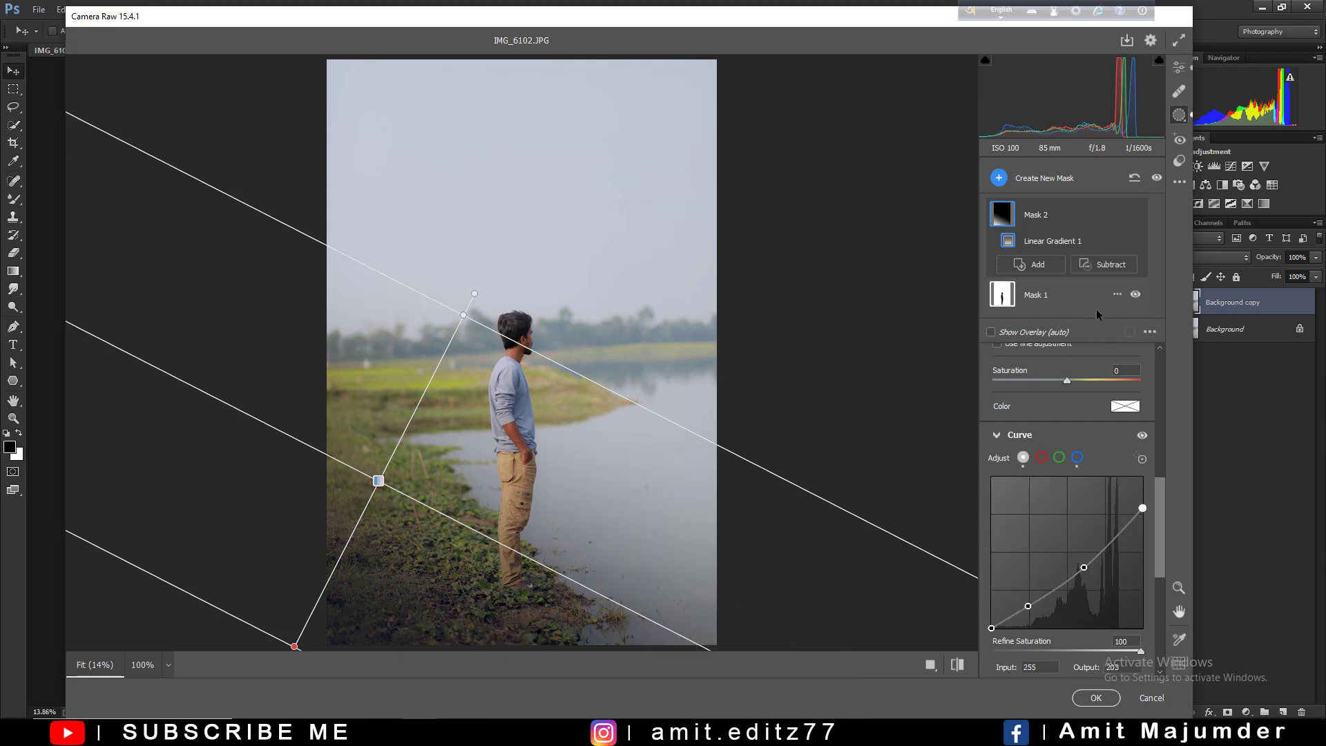
Step: Add a person mask of Facial Skin and Body Skin with Exposure +0.20
left_click(1024, 180)
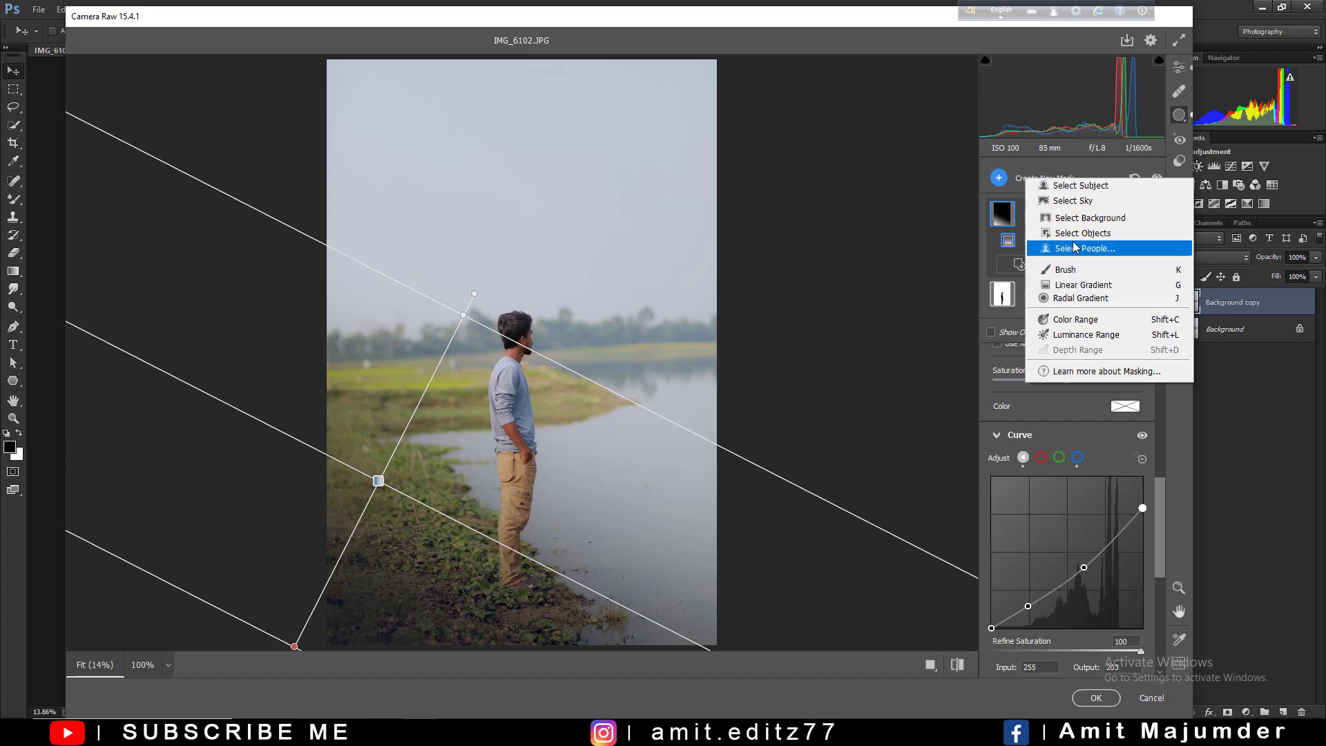
left_click(1044, 283)
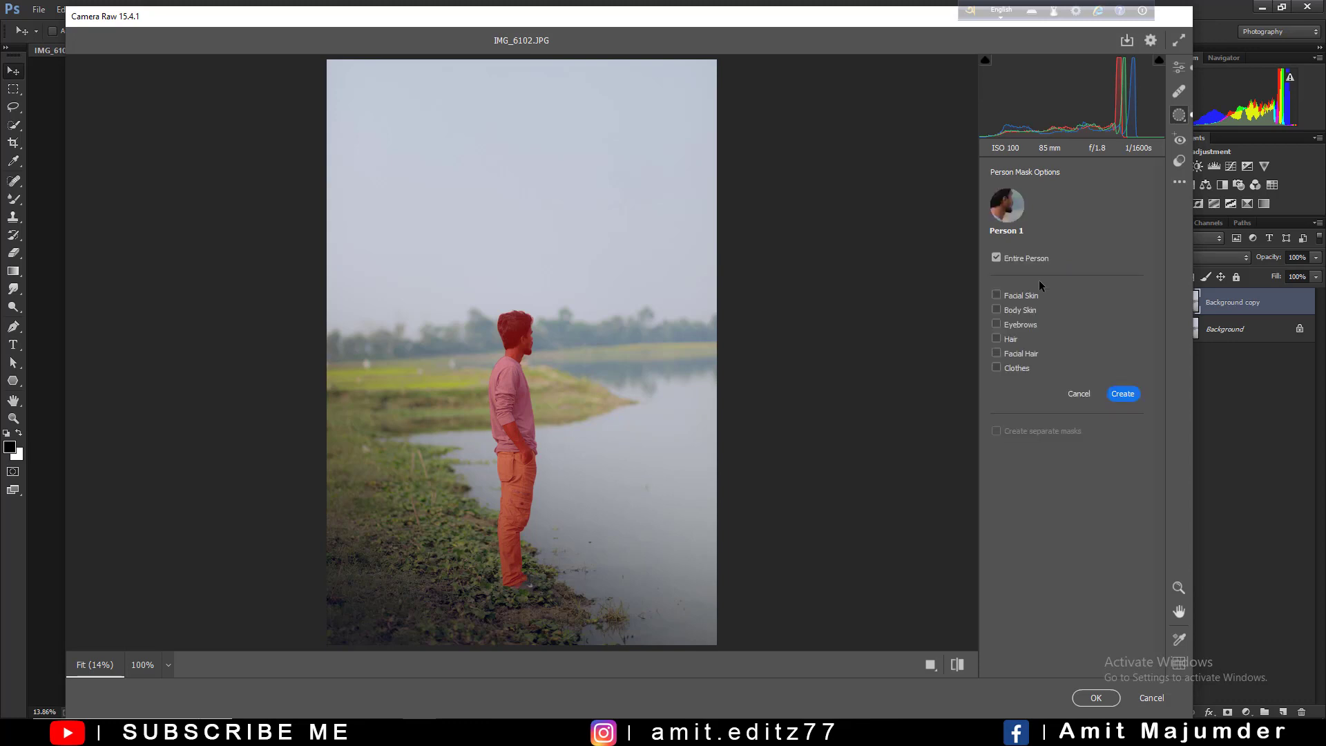
left_click(996, 309)
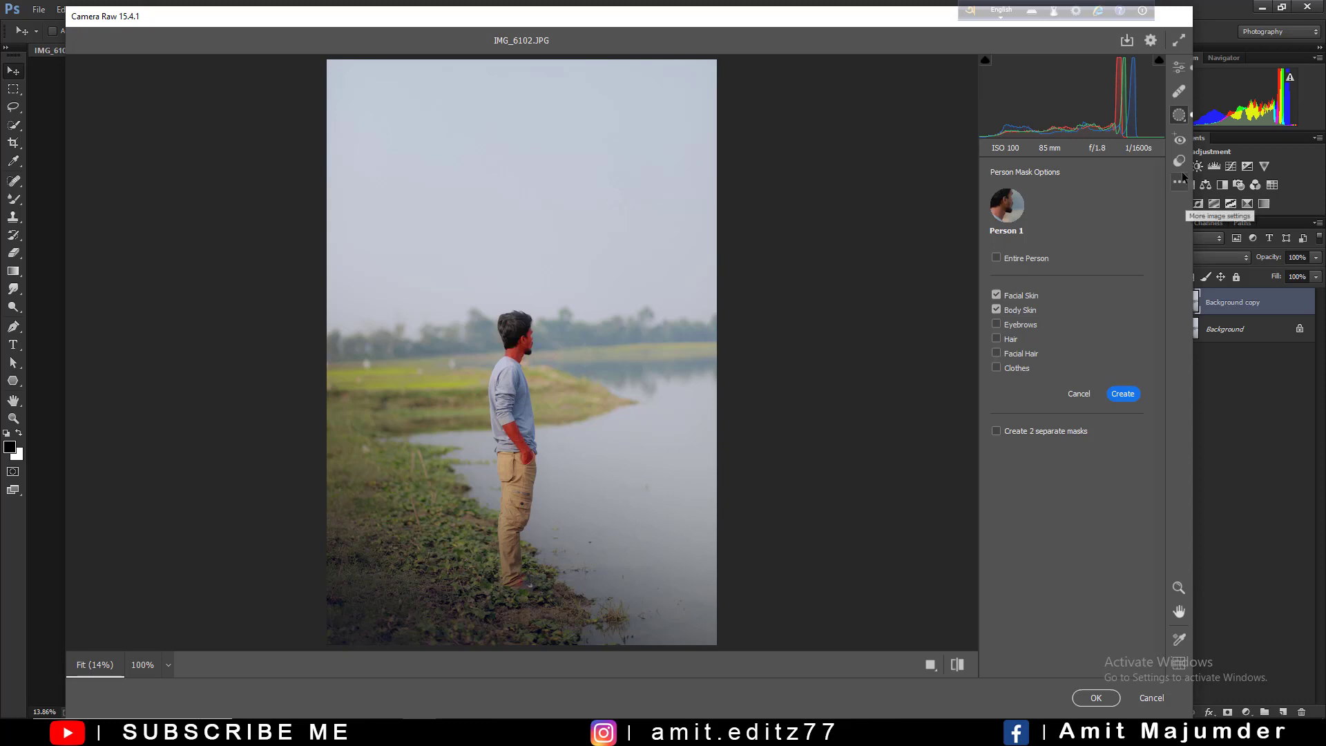
left_click(1133, 395)
left_click_drag(1068, 528, 1072, 534)
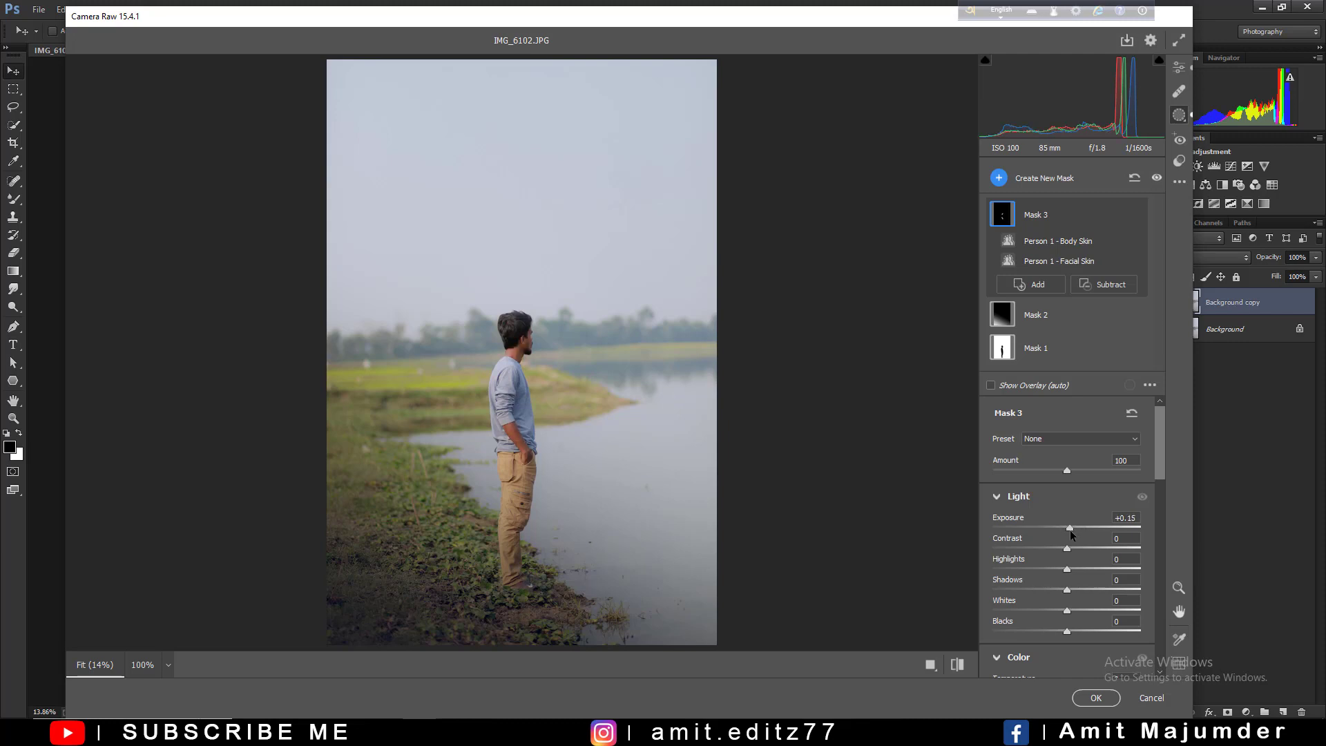
Step: Add another inverted subject mask darkening the background to Exposure -0.55
mouse_move(1036, 214)
left_click(1053, 181)
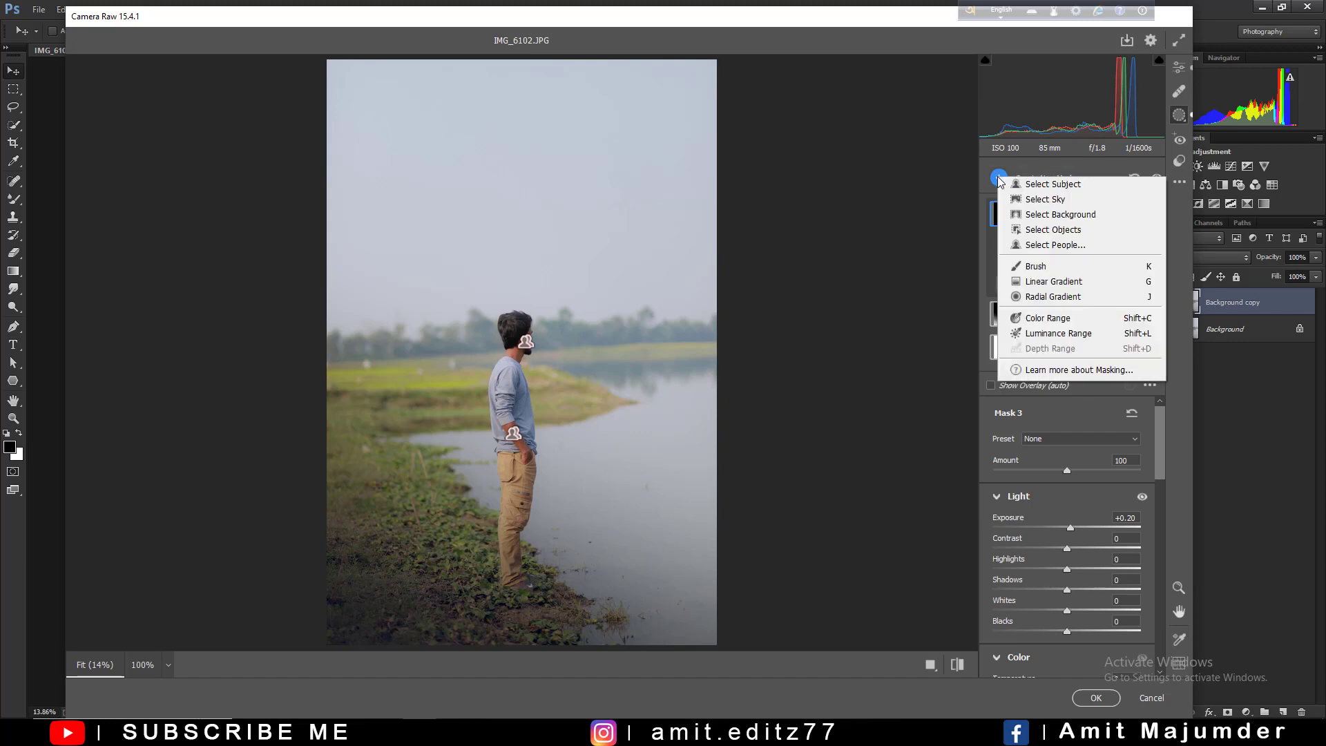
left_click(1051, 186)
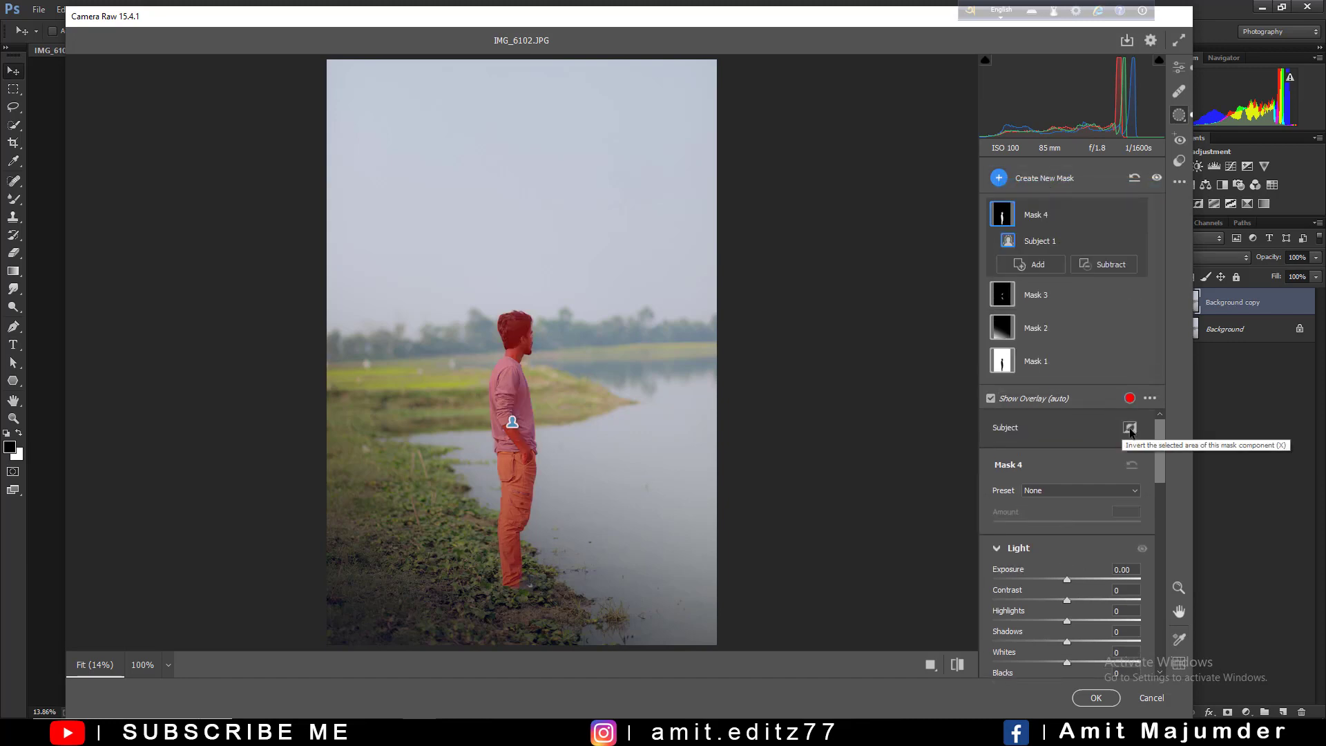
left_click(1130, 428)
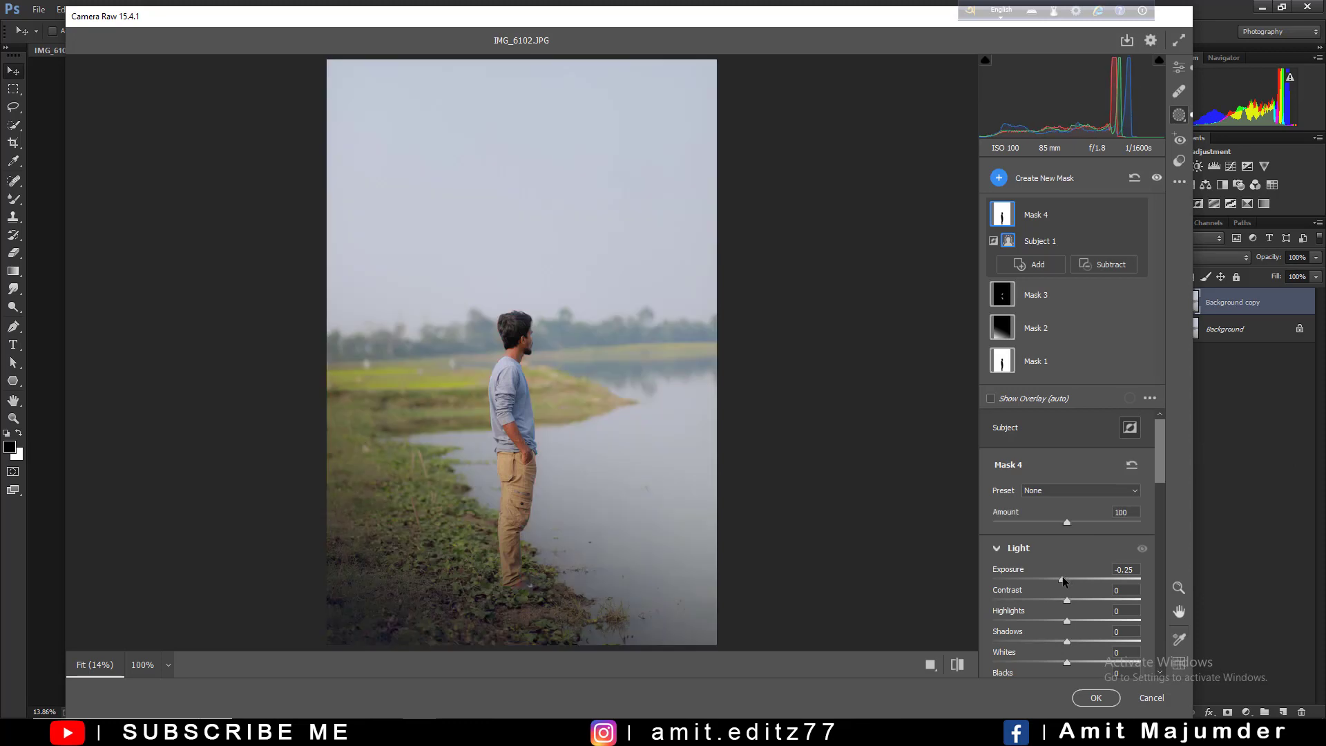
left_click_drag(1063, 576, 1057, 575)
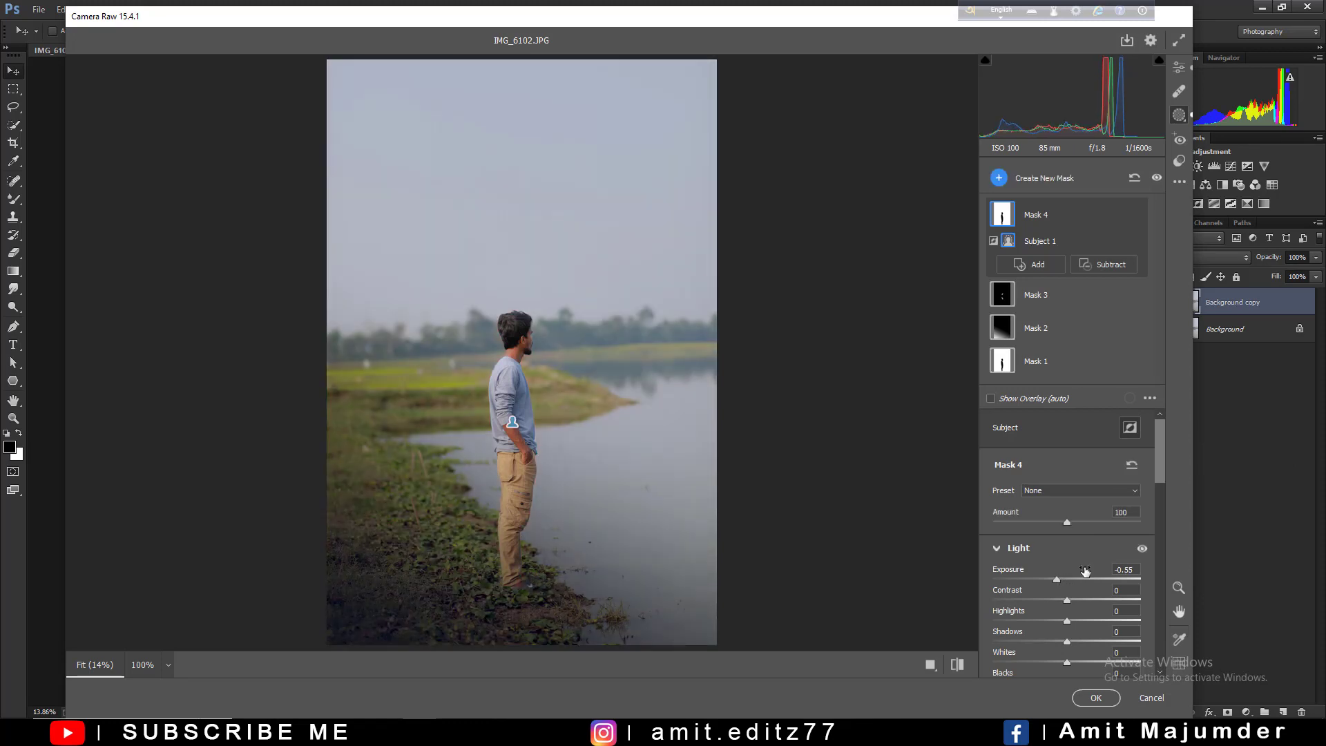
Step: Ease that mask's Clarity to about -14 and return to the main editing sliders
scroll(1086, 571, "down", 5)
scroll(1083, 560, "down", 5)
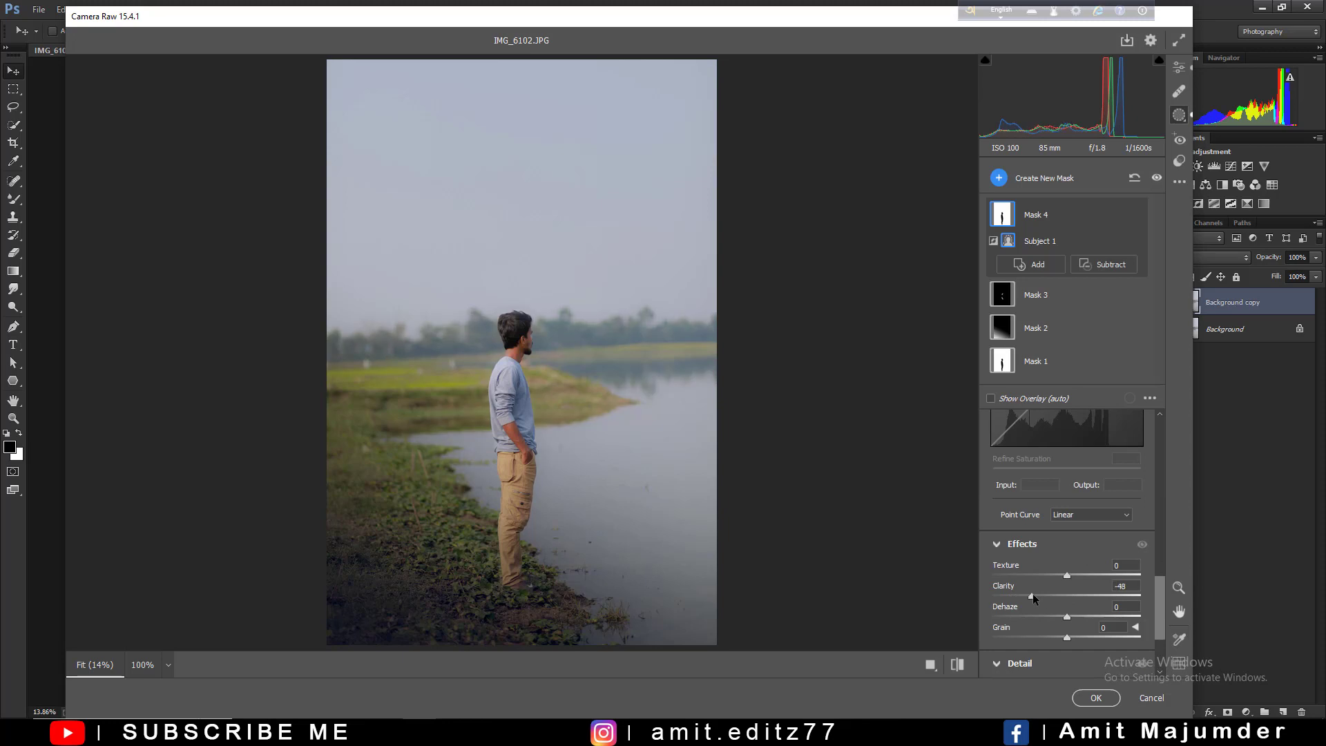
left_click_drag(1033, 594, 1057, 598)
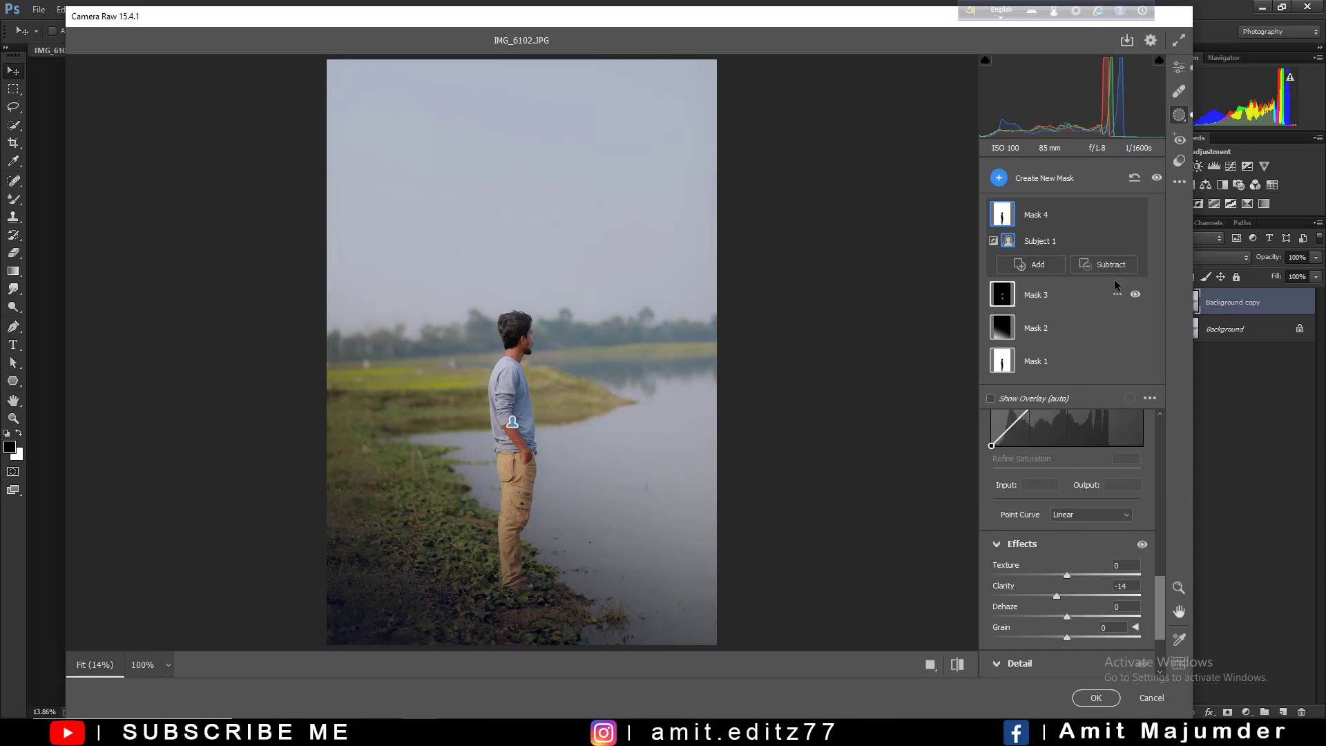
left_click(1179, 67)
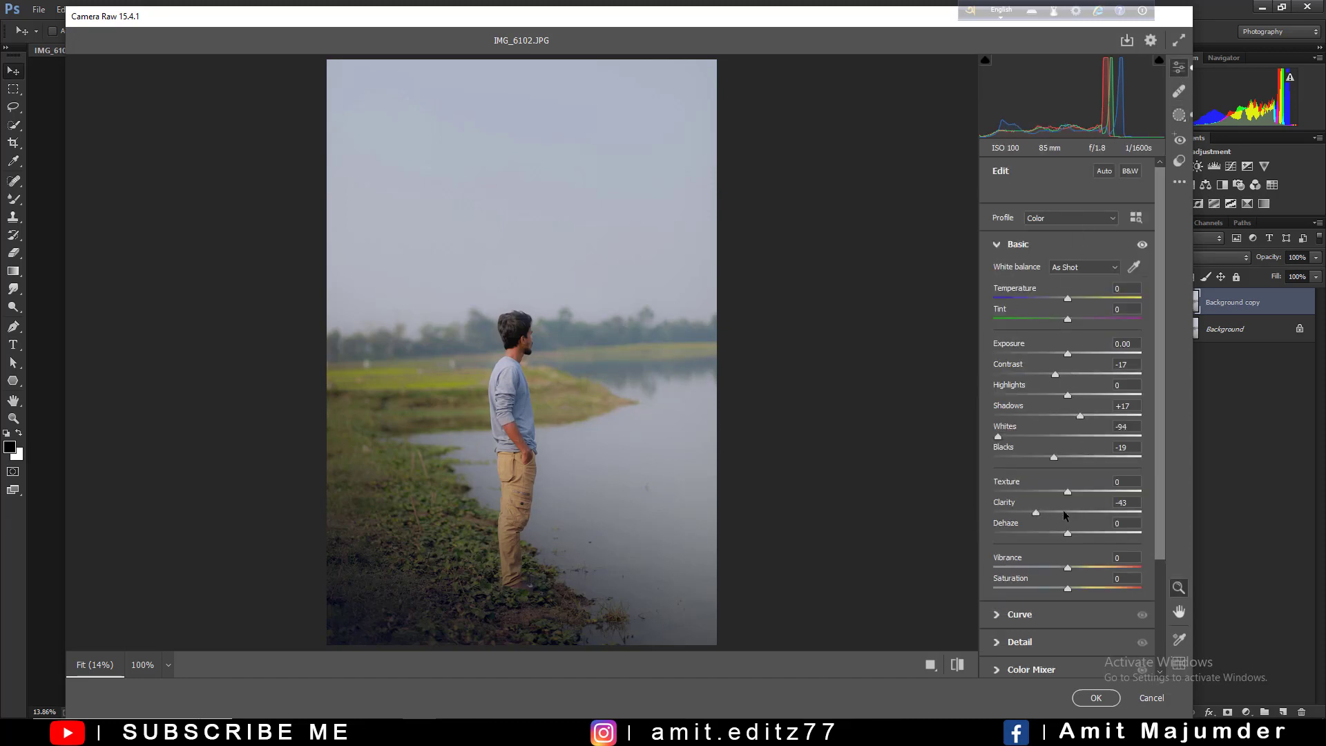
Step: Add a -10 vignette in the Effects panel
scroll(1063, 525, "down", 3)
left_click(1026, 647)
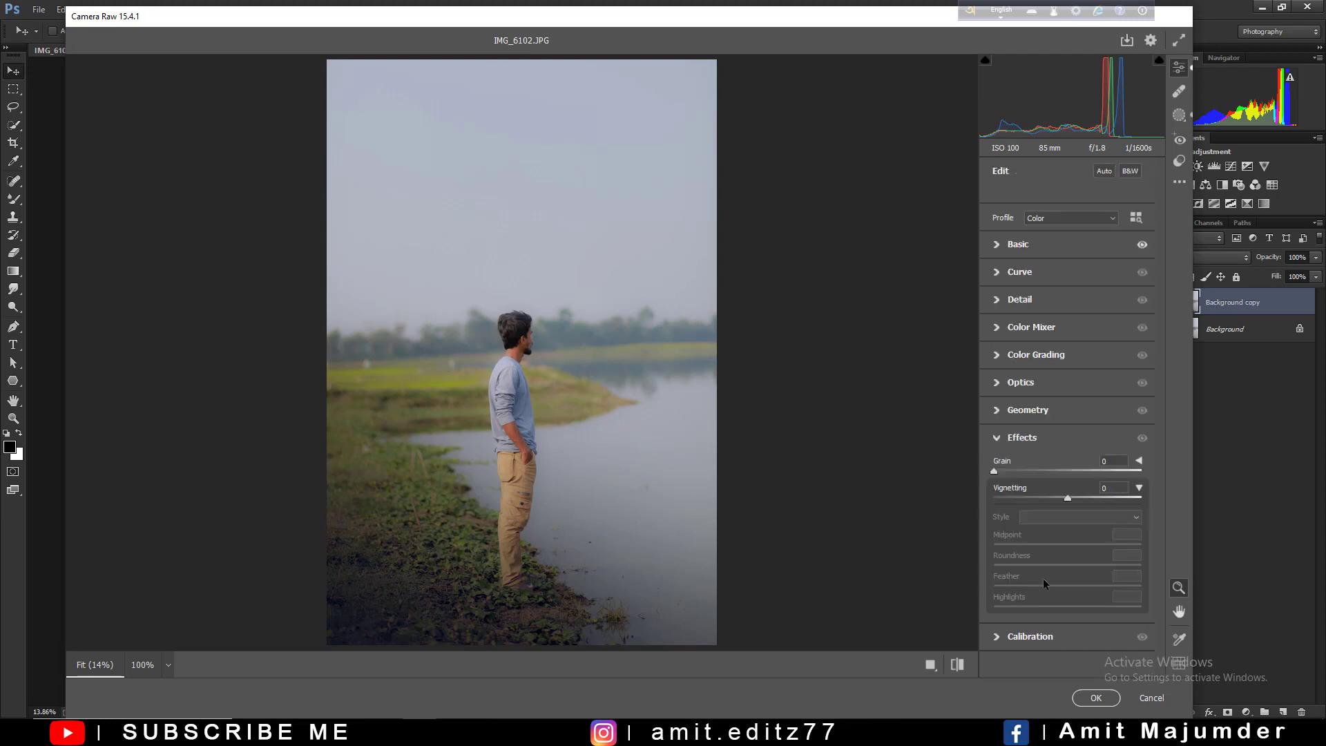
left_click_drag(1063, 496, 1061, 496)
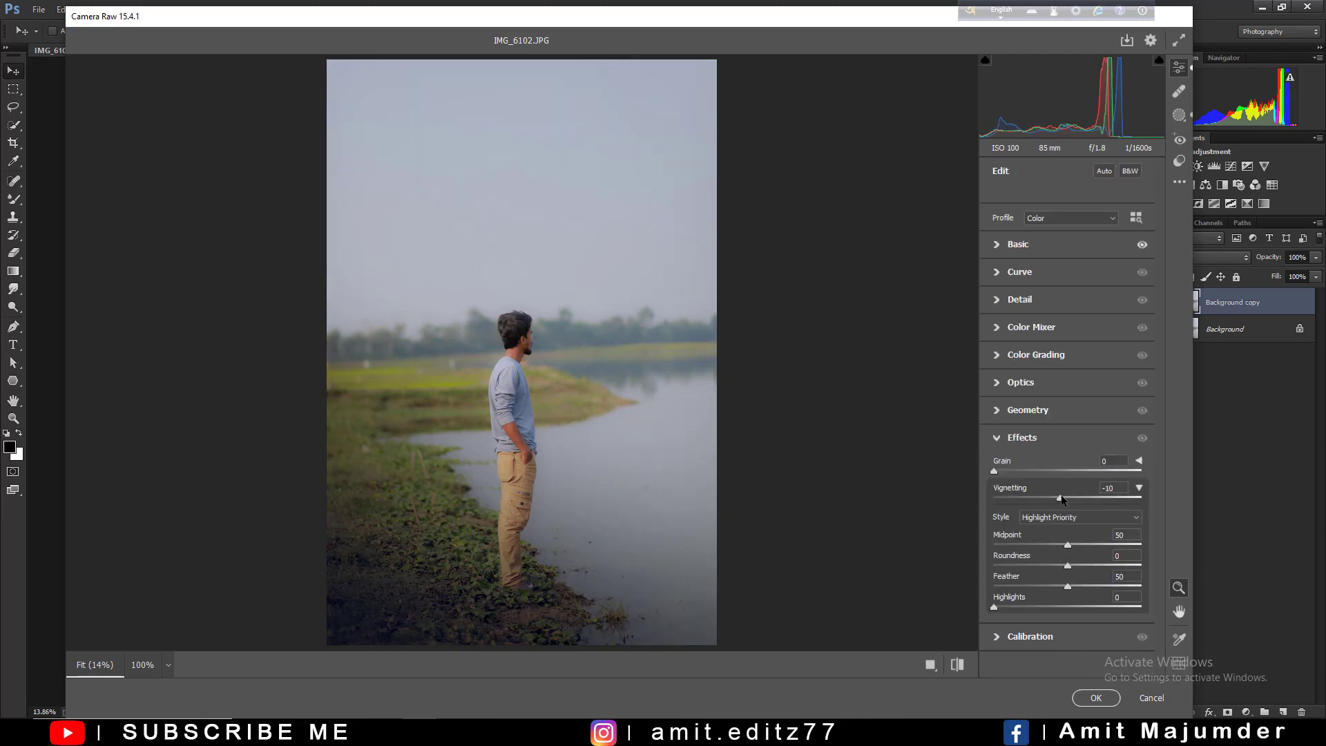
Step: Set hue Yellows +21, Greens +9, and lower Yellows and Greens luminance to -12 and -19
left_click(1033, 327)
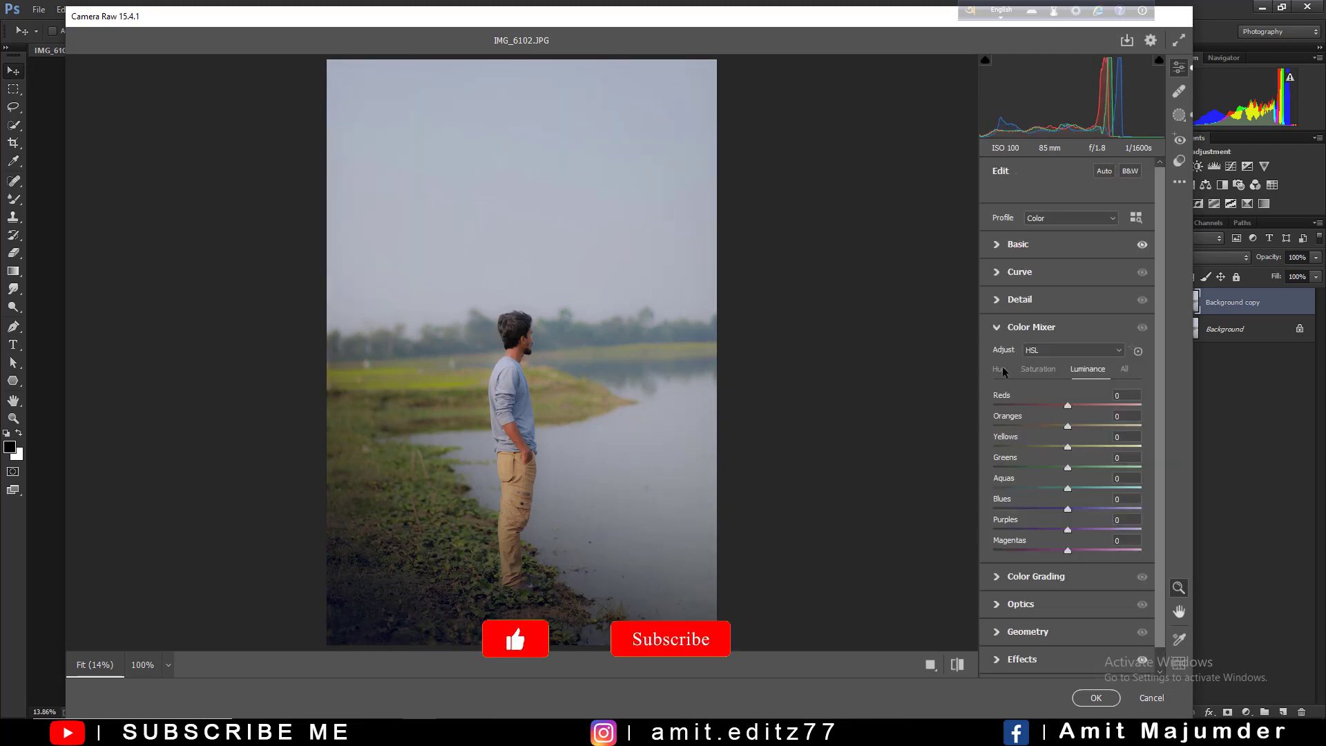
left_click_drag(1068, 468, 1072, 447)
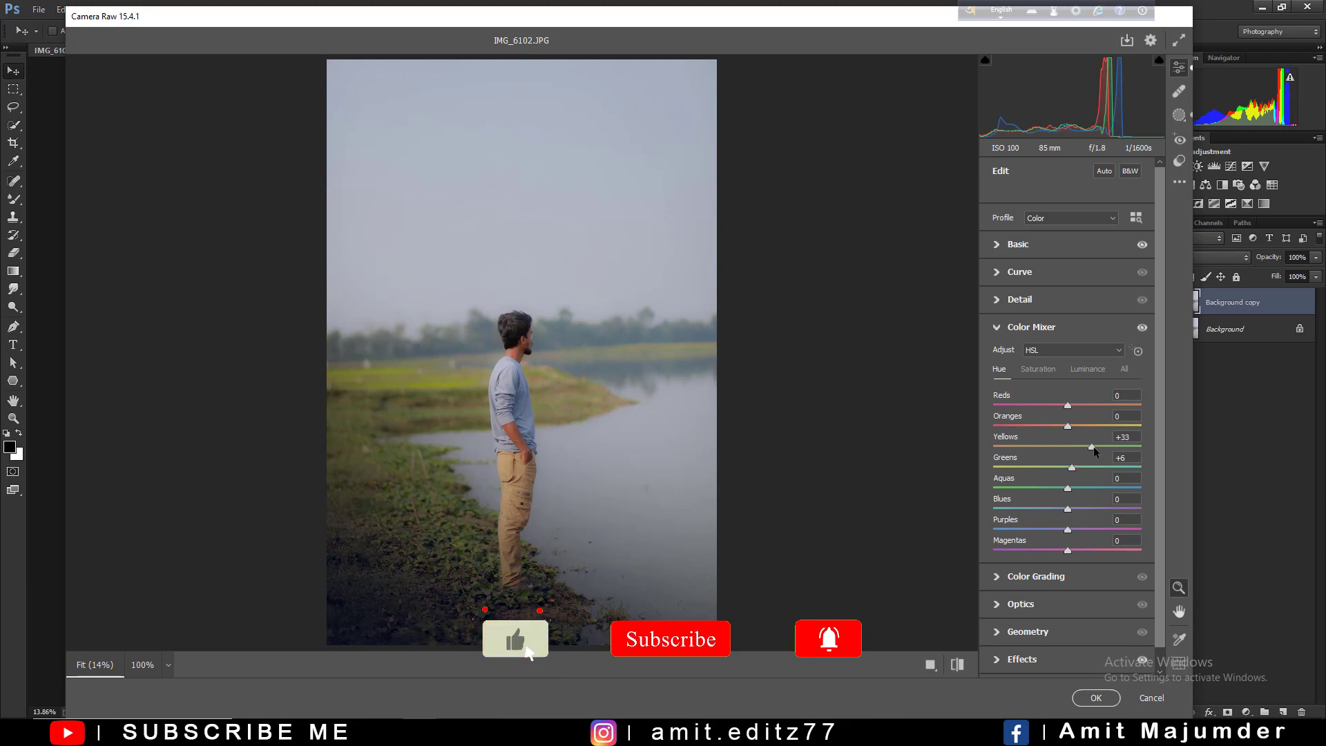
left_click_drag(1075, 463, 1080, 467)
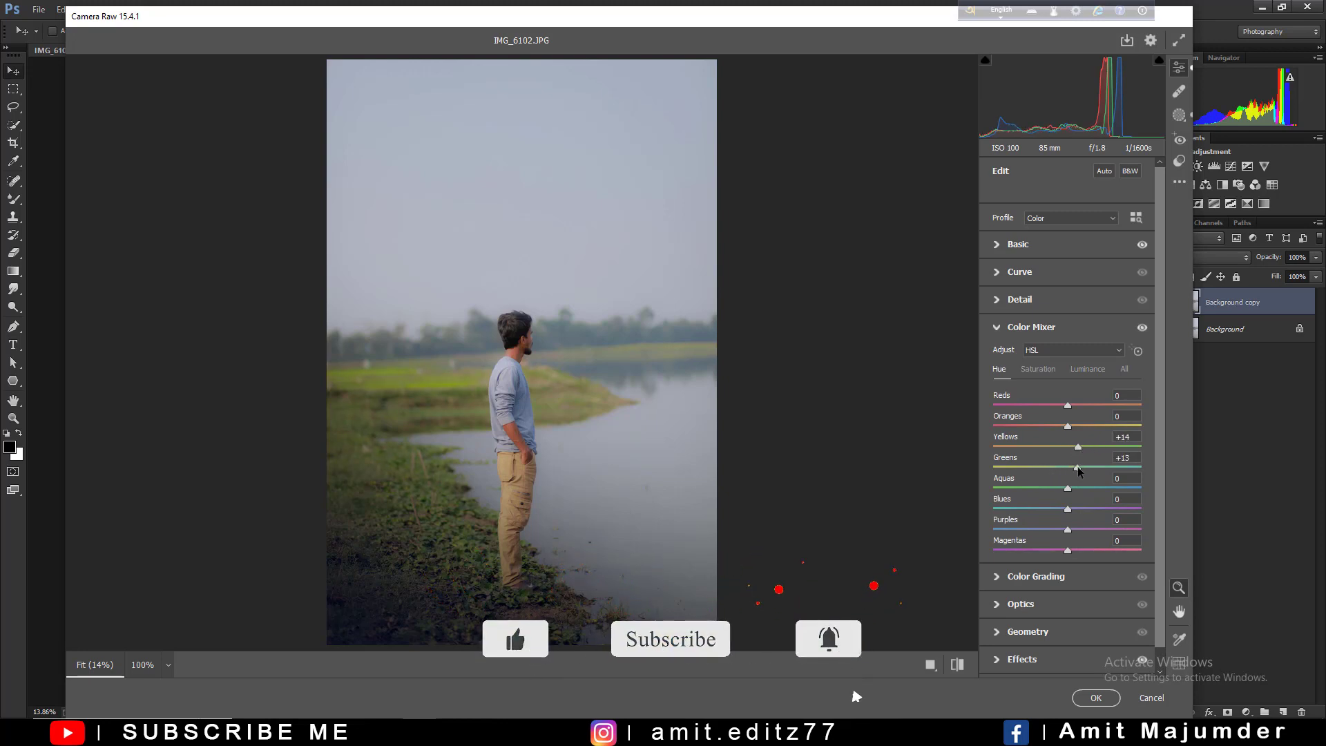
left_click_drag(1078, 447, 1085, 450)
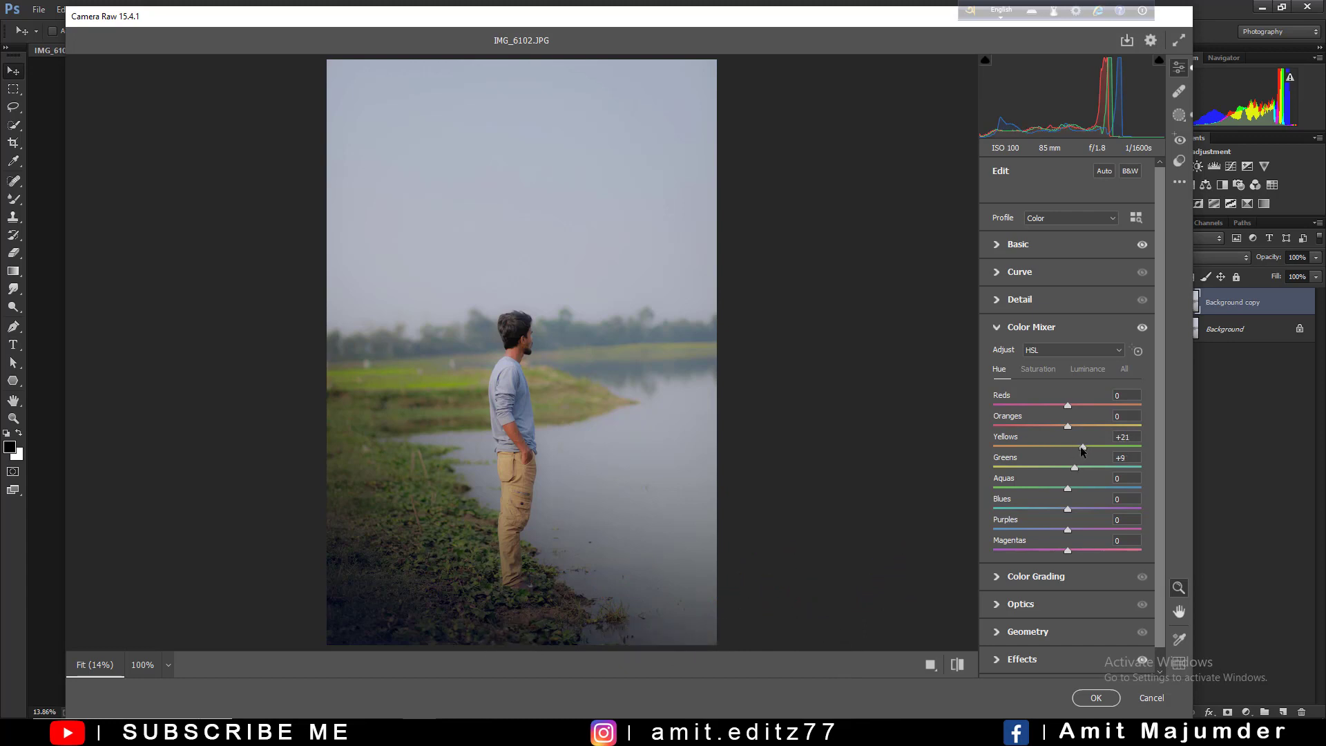
left_click(1083, 373)
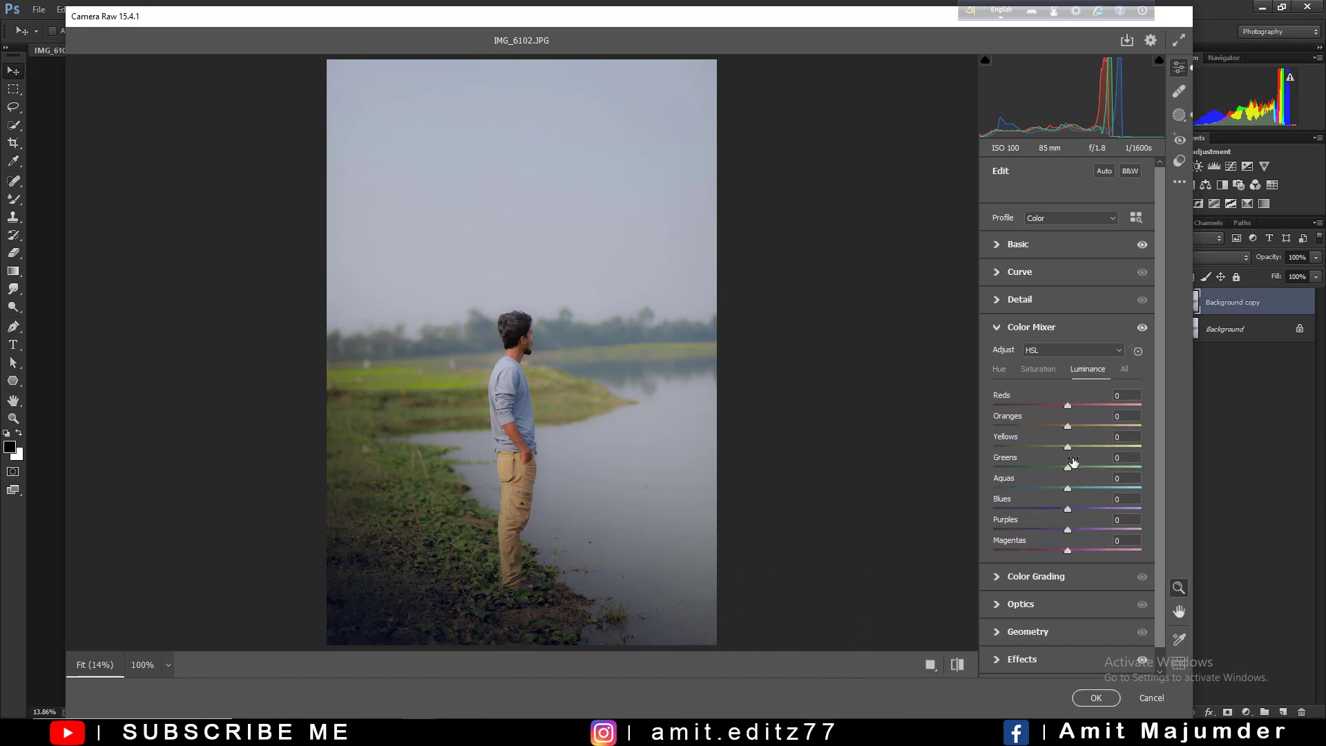
mouse_move(1068, 467)
left_mouse_down()
mouse_move(1054, 468)
mouse_move(1075, 424)
left_mouse_up()
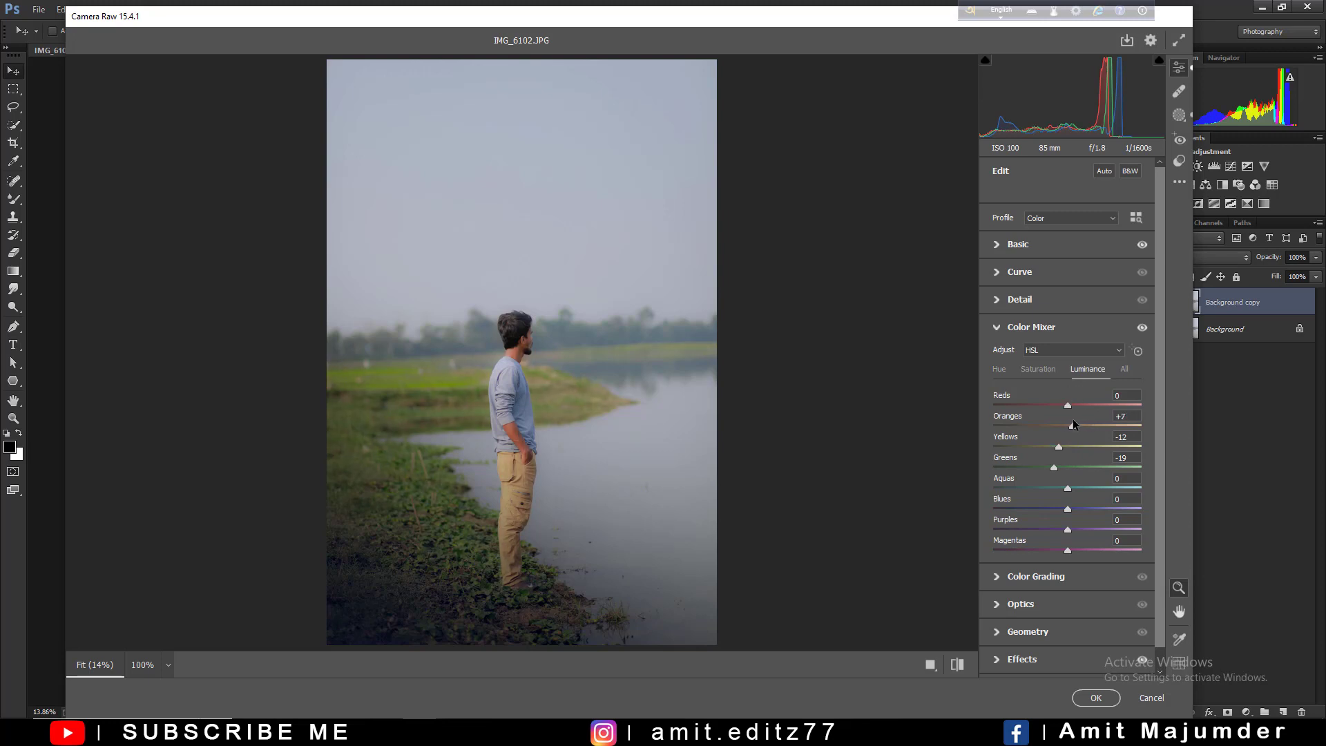
Step: Lift the blue channel curve's black point in the global tone curve
left_click(1031, 277)
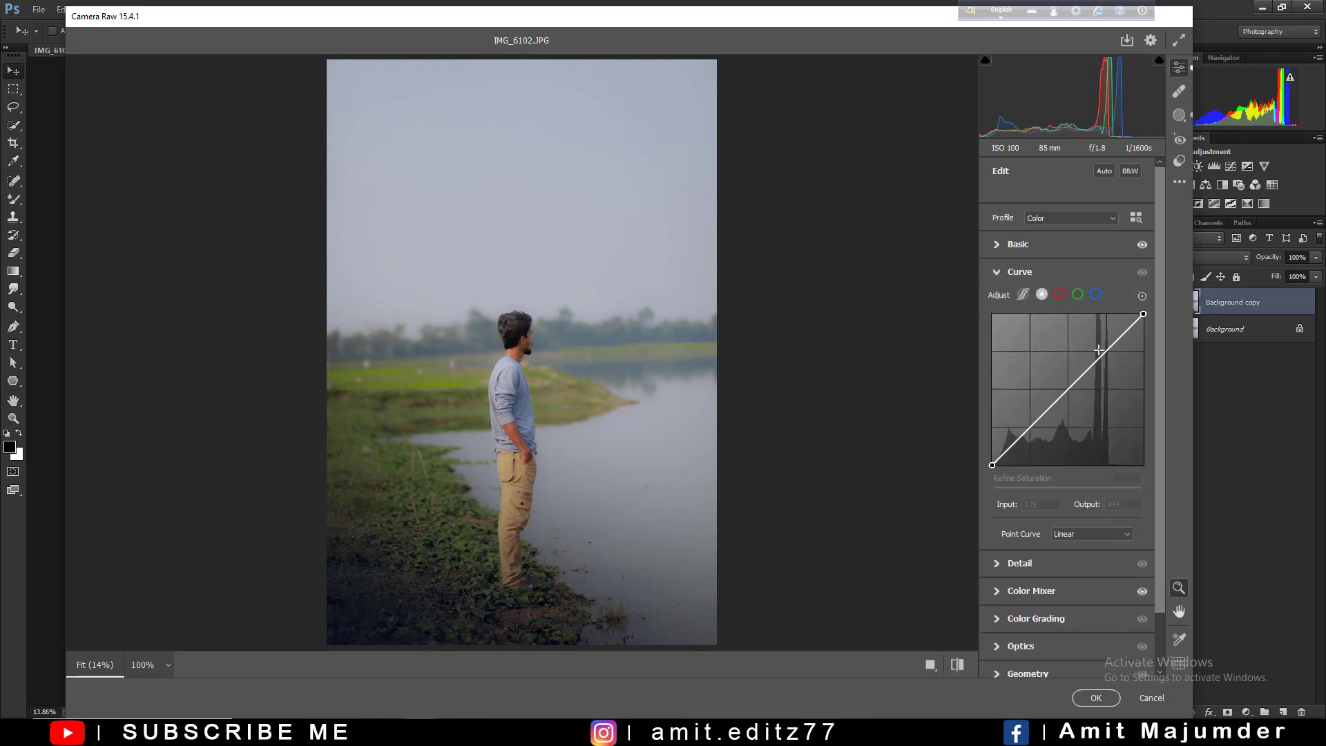
left_click(1095, 294)
left_click_drag(1143, 315, 1142, 315)
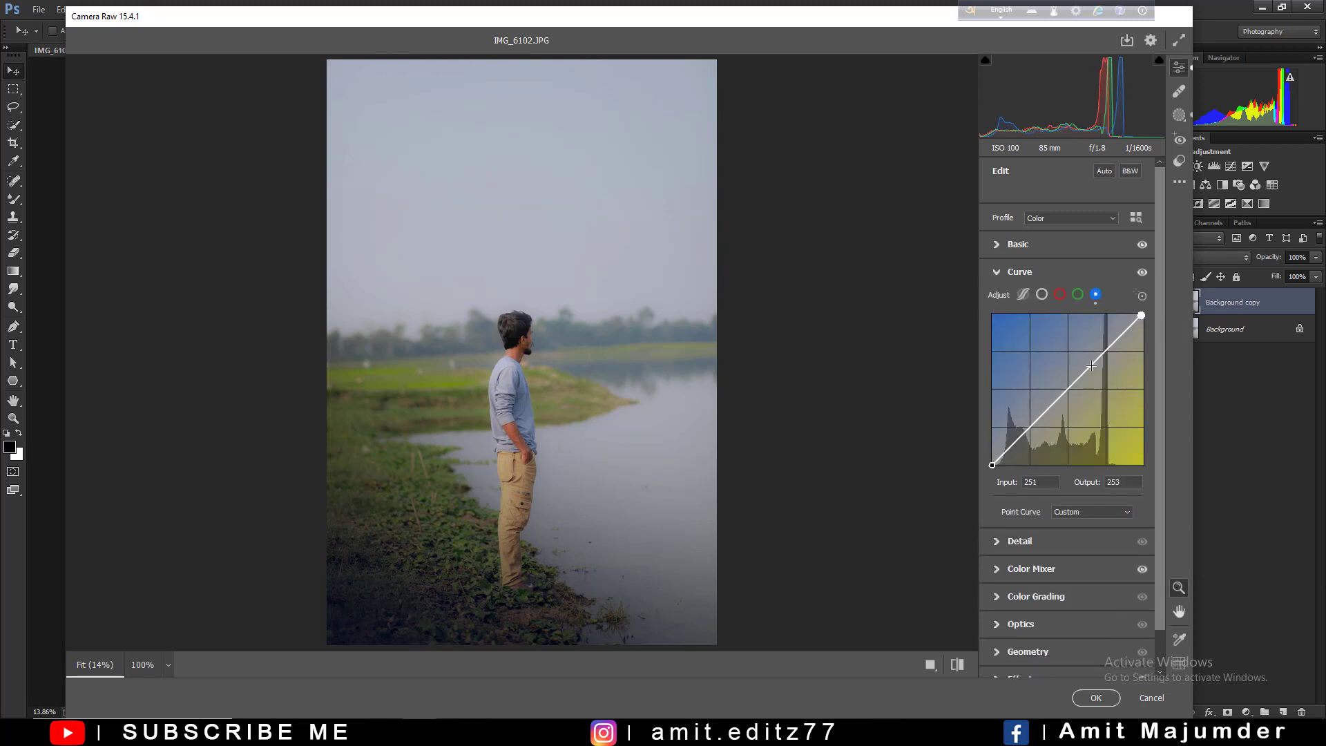
left_click(1030, 426)
left_click_drag(993, 463, 994, 456)
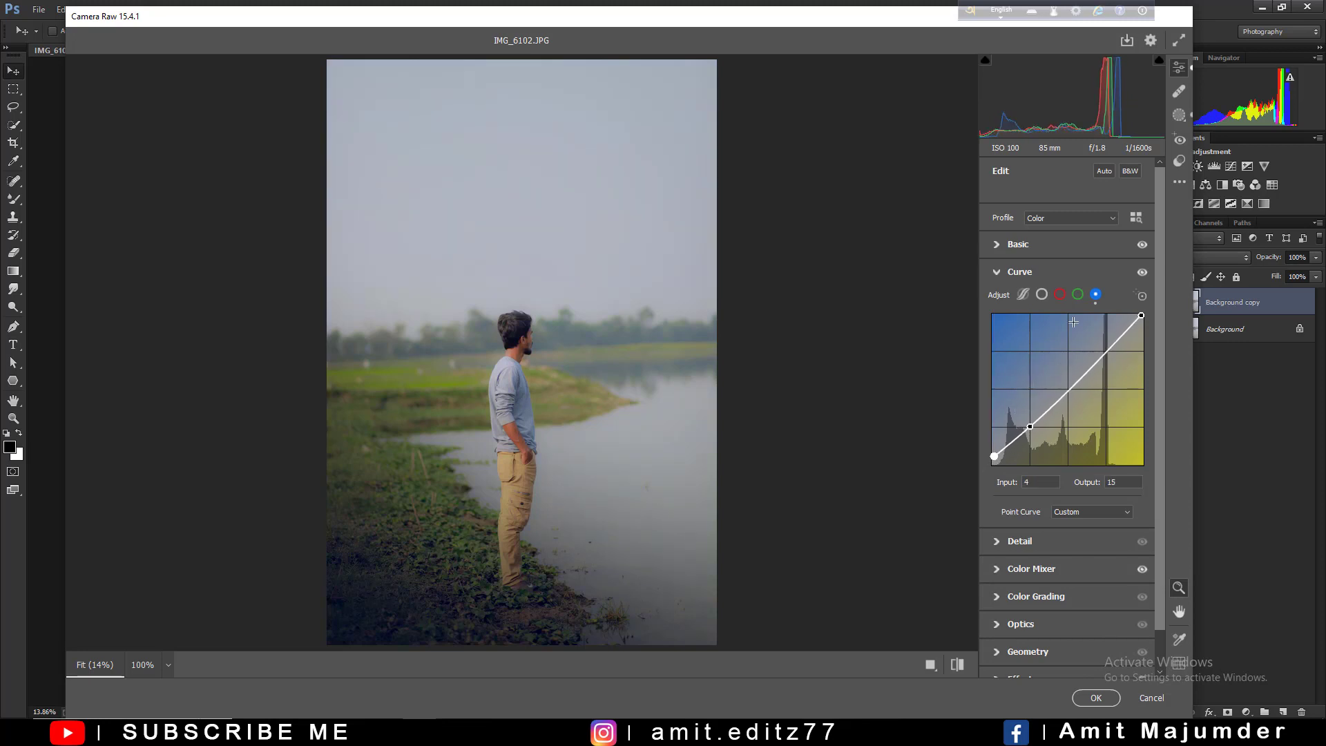
Step: Pull the green curve slightly down and lower the blue curve's midtones
left_click(1078, 294)
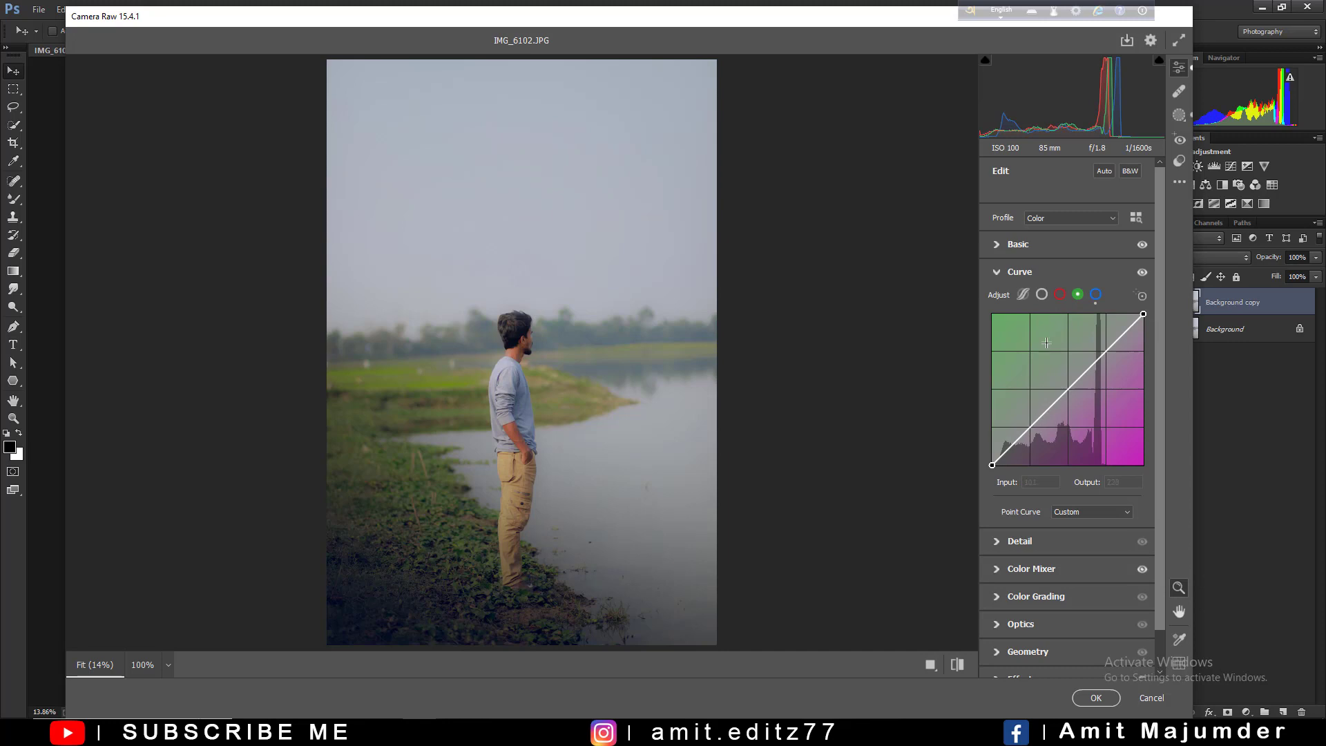
left_click_drag(1031, 425, 1030, 429)
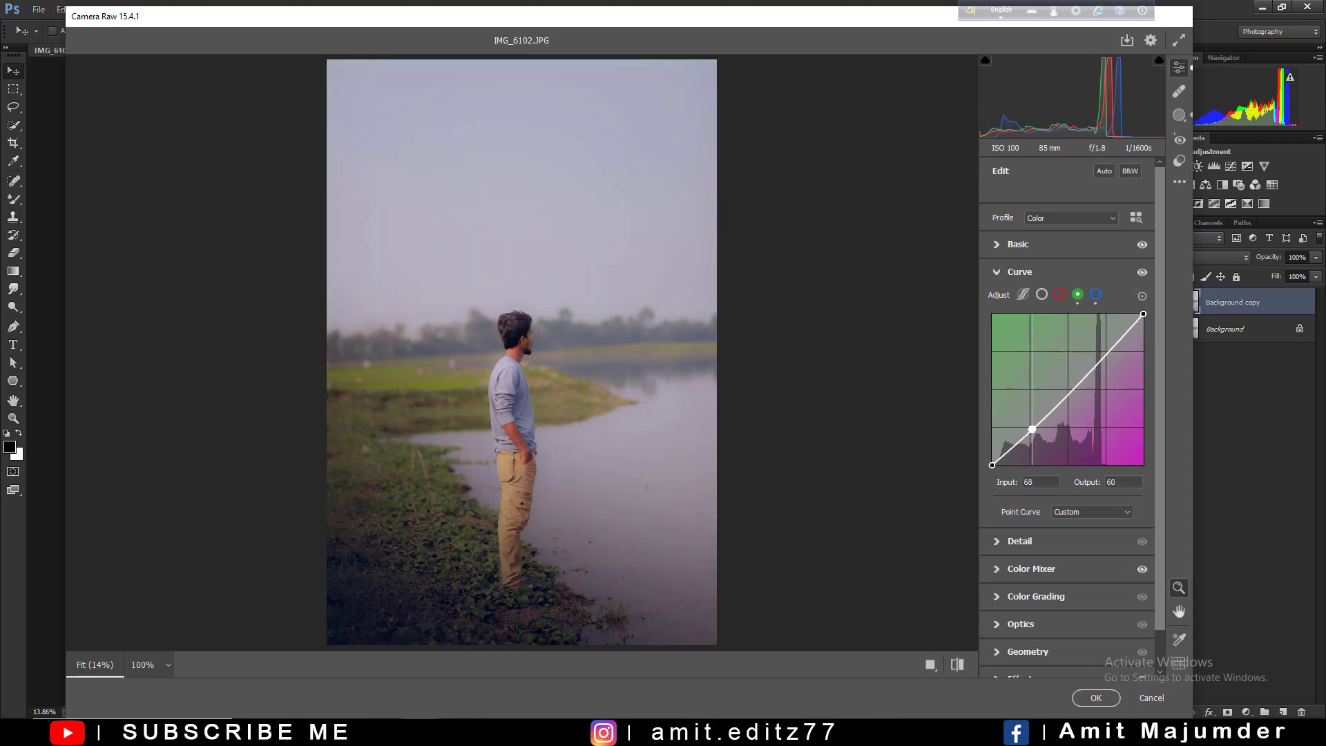
left_click(1096, 294)
left_click_drag(1071, 397, 1070, 392)
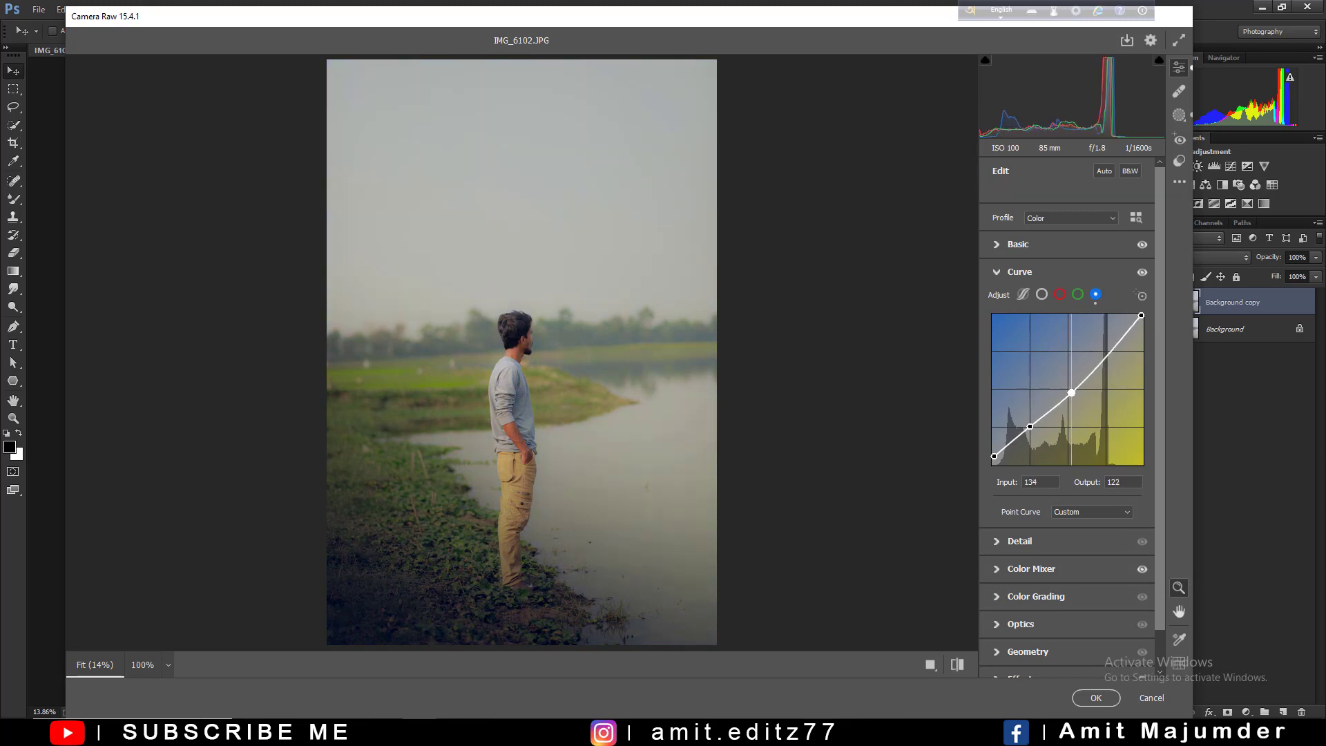
Step: Try darkening points on the RGB curve, then remove them to keep it straight
left_click(1042, 294)
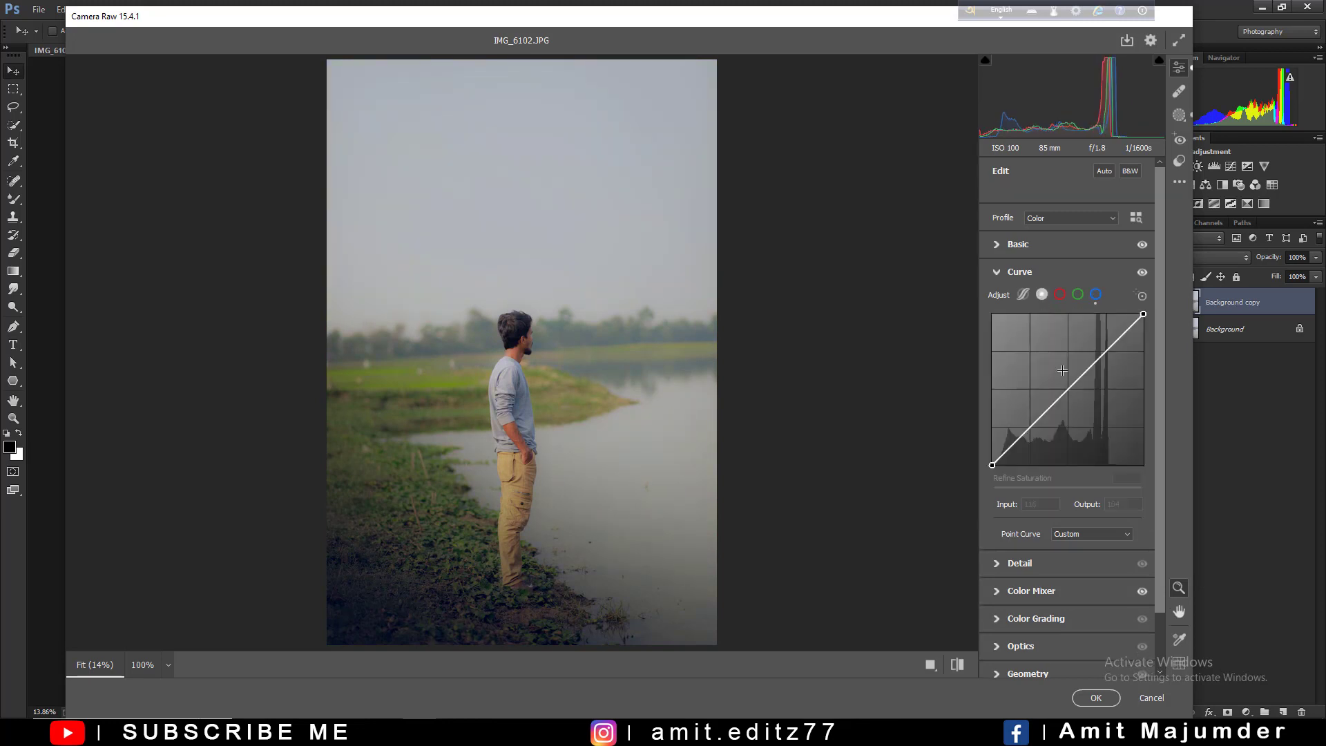
left_click(1030, 428)
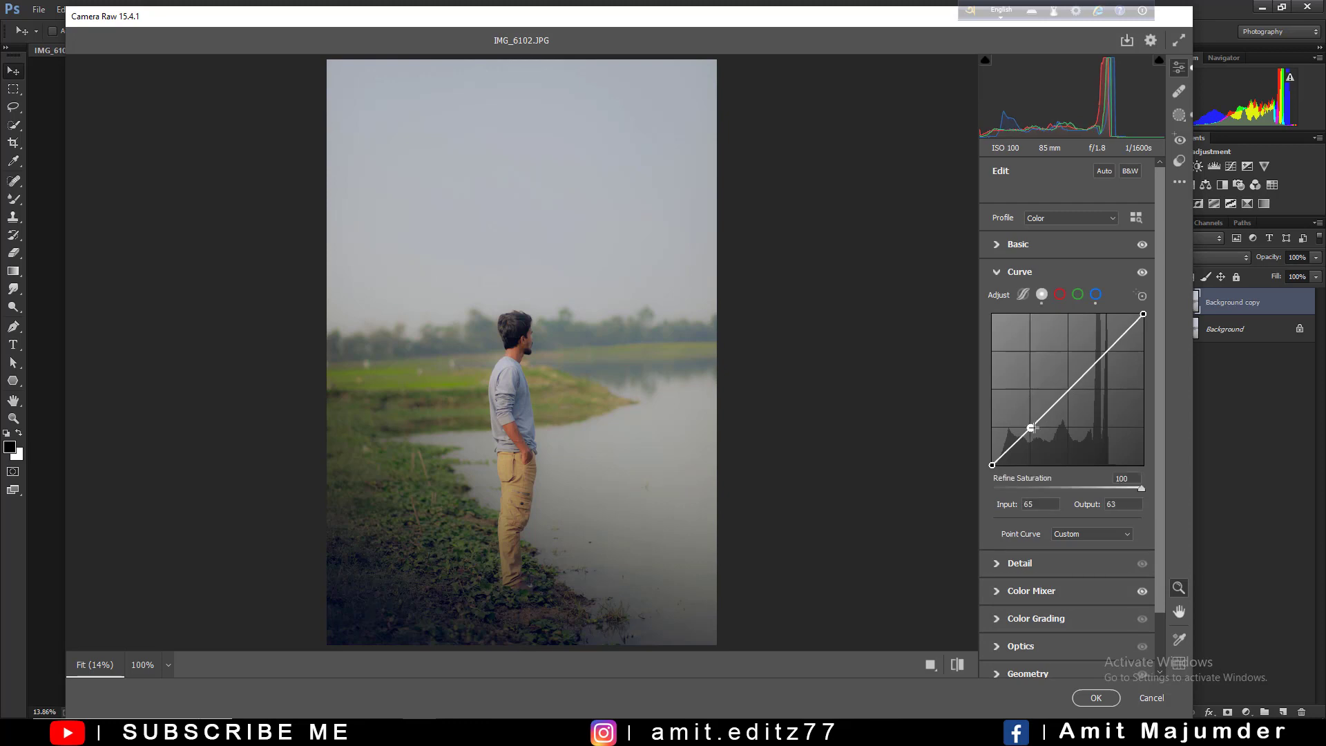
mouse_move(1074, 383)
left_mouse_down()
mouse_move(1074, 396)
mouse_move(1161, 397)
left_mouse_up()
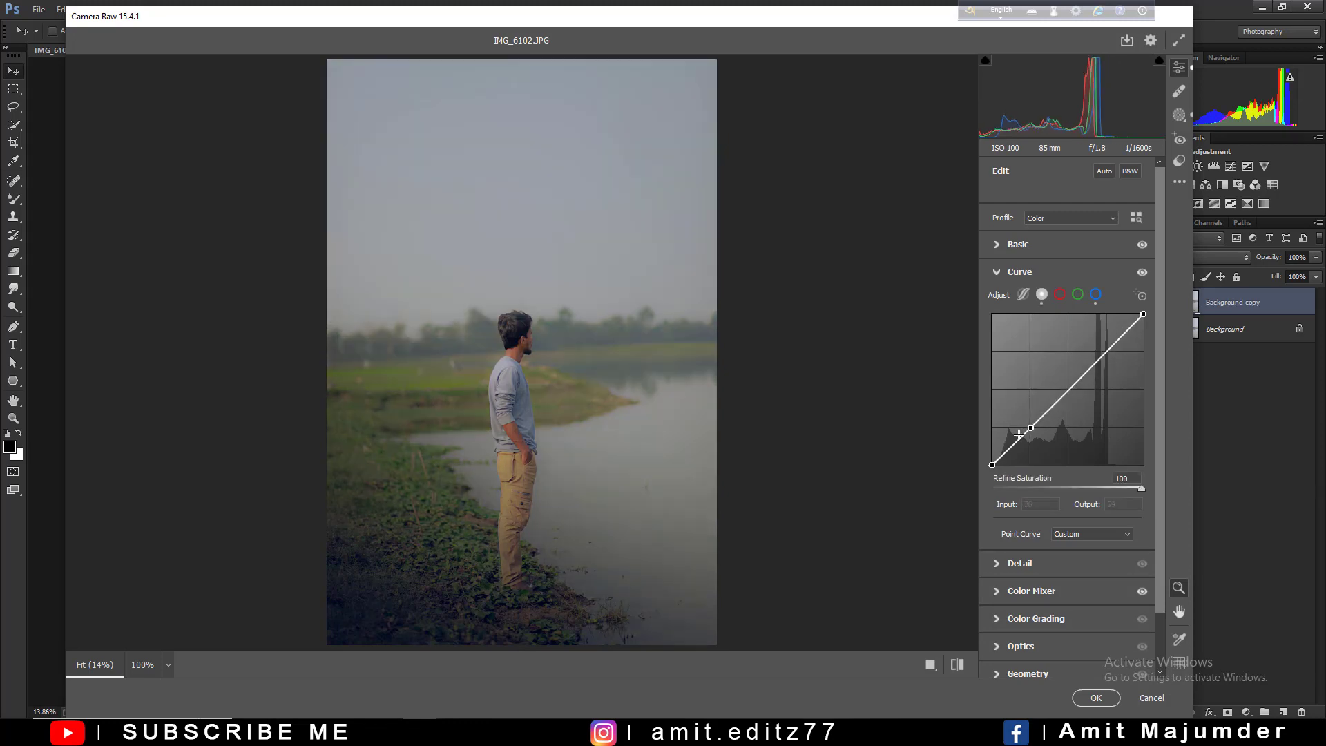
left_click_drag(1030, 428, 1100, 297)
Step: Pull the red channel curve's midtones and shadows down toward cyan for a teal tint
left_click(1060, 294)
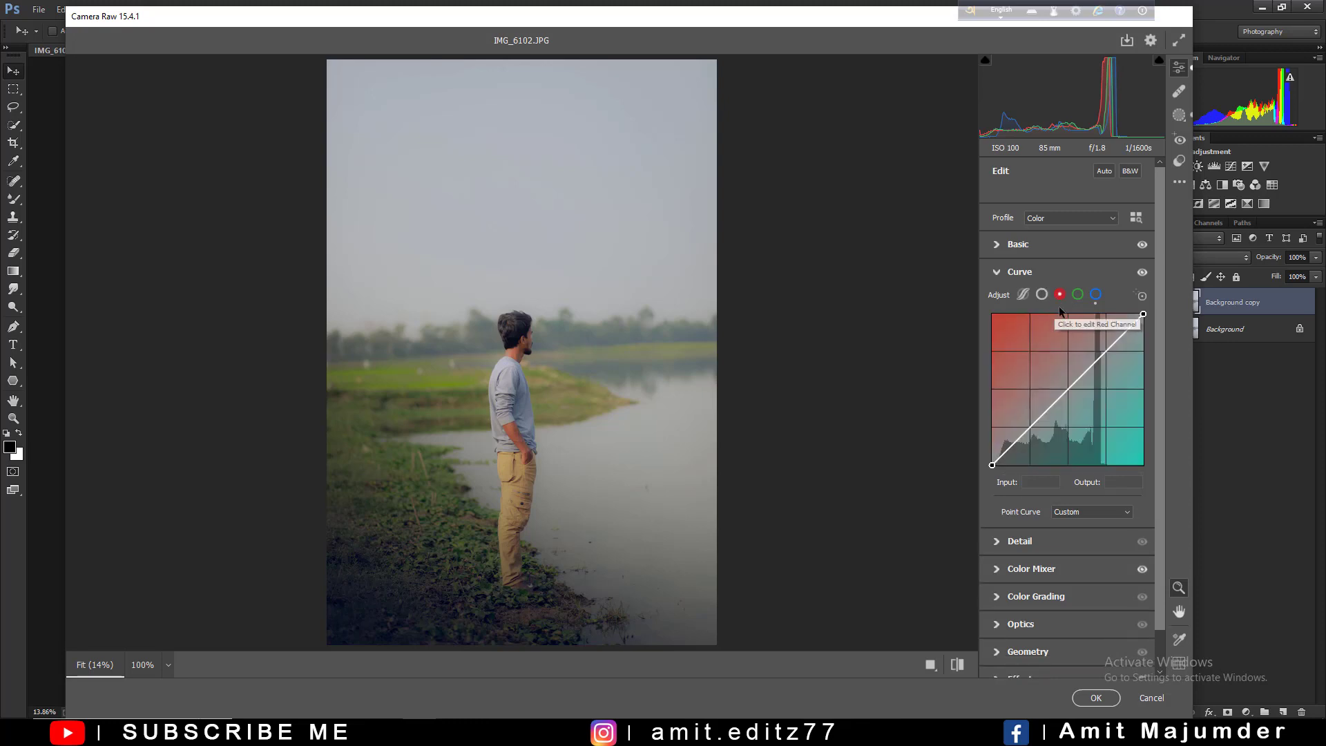
left_click_drag(1075, 384, 1111, 355)
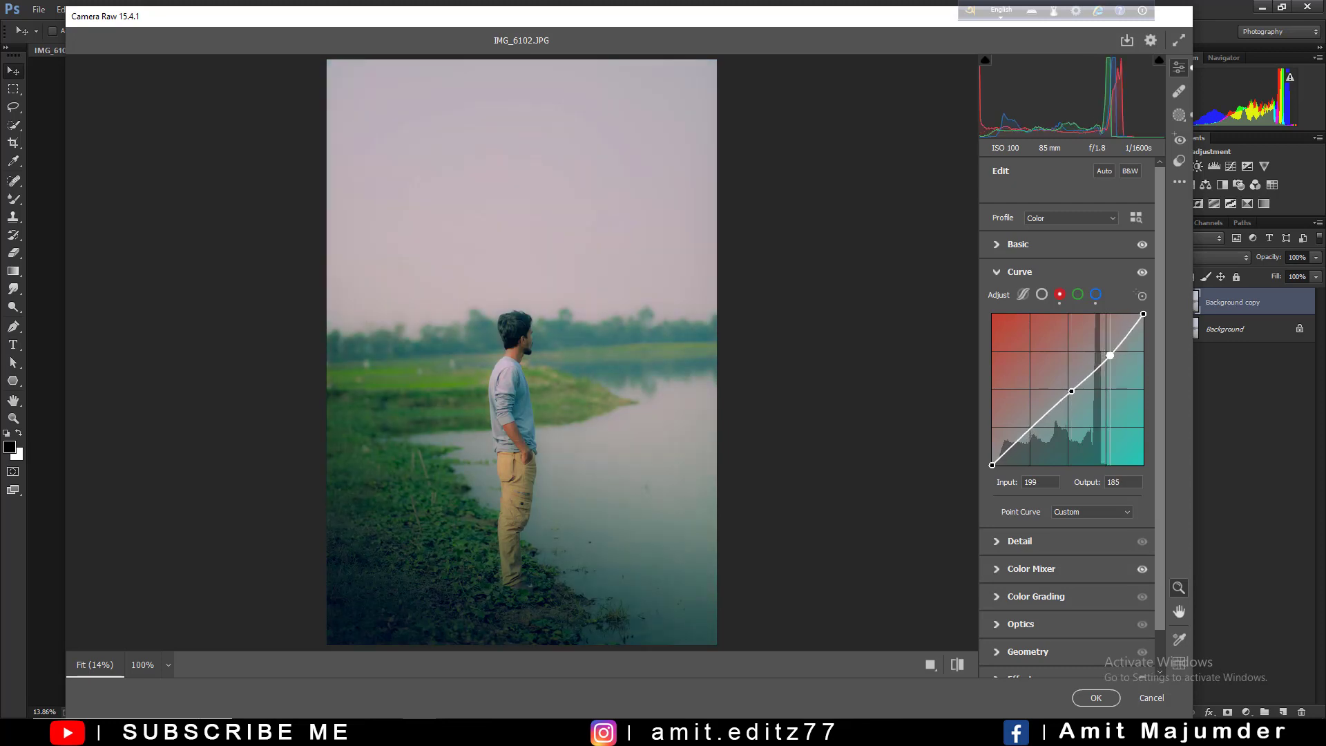
left_click_drag(1110, 356, 1066, 387)
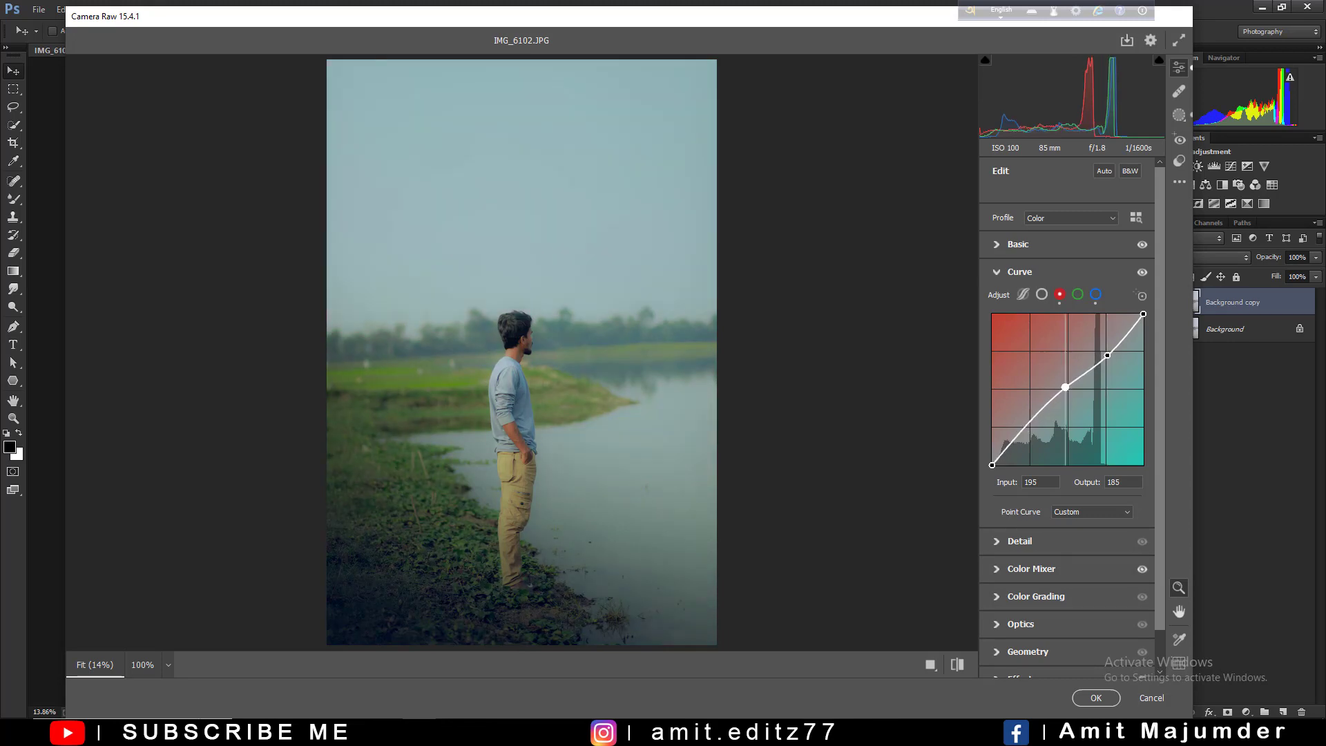
key("Delete")
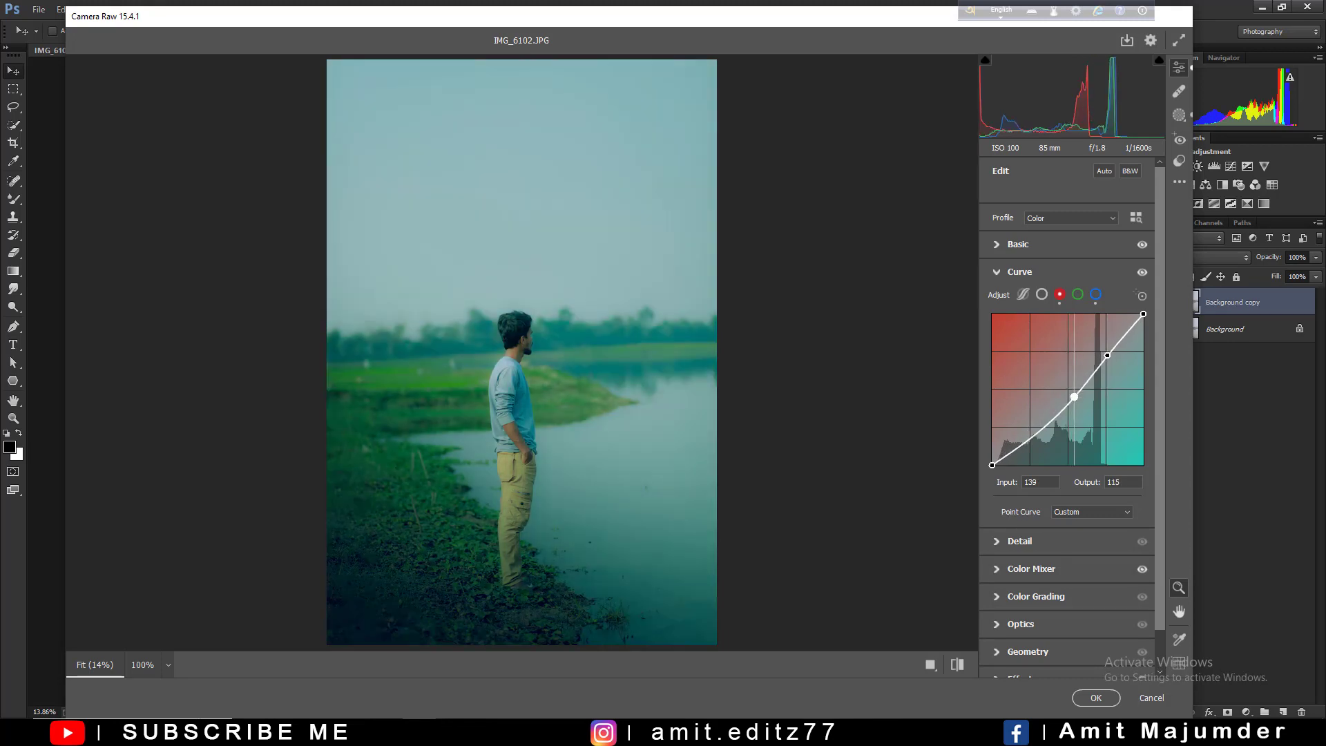
left_click_drag(1075, 385, 1033, 432)
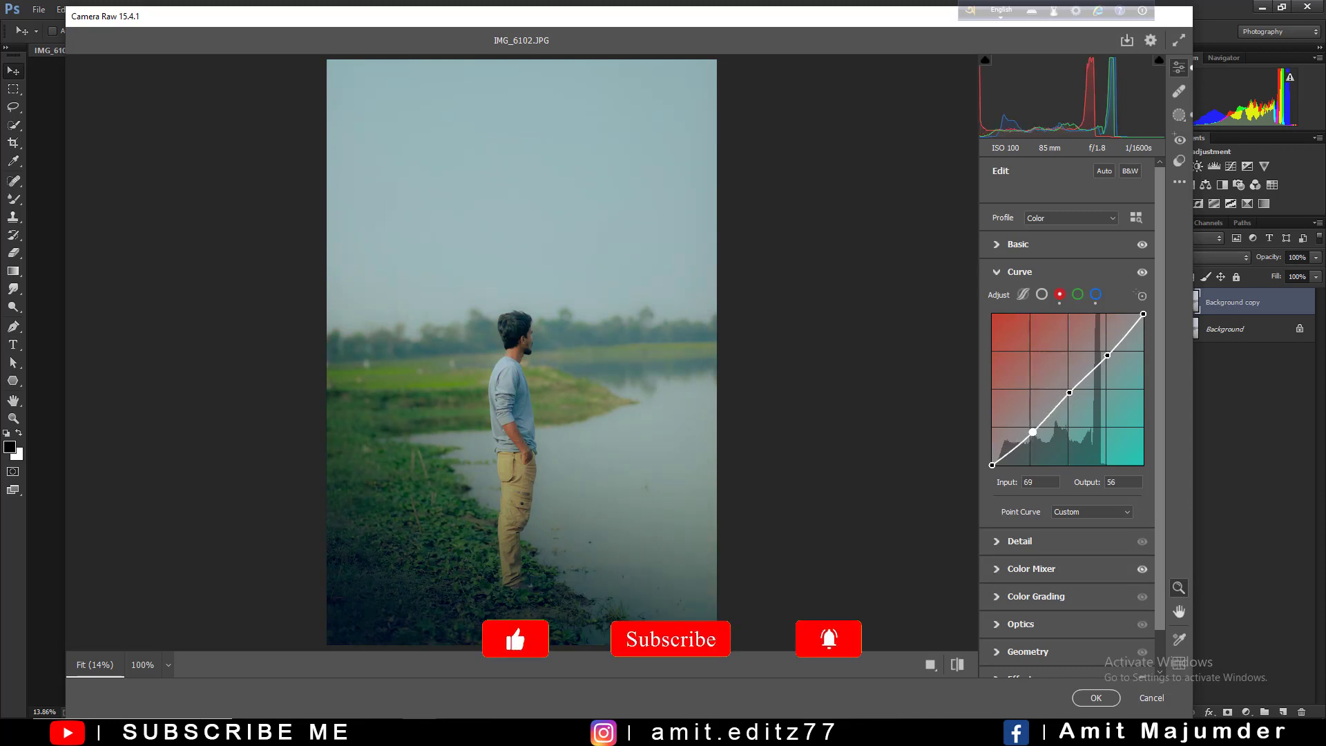
left_click_drag(1033, 431, 1031, 431)
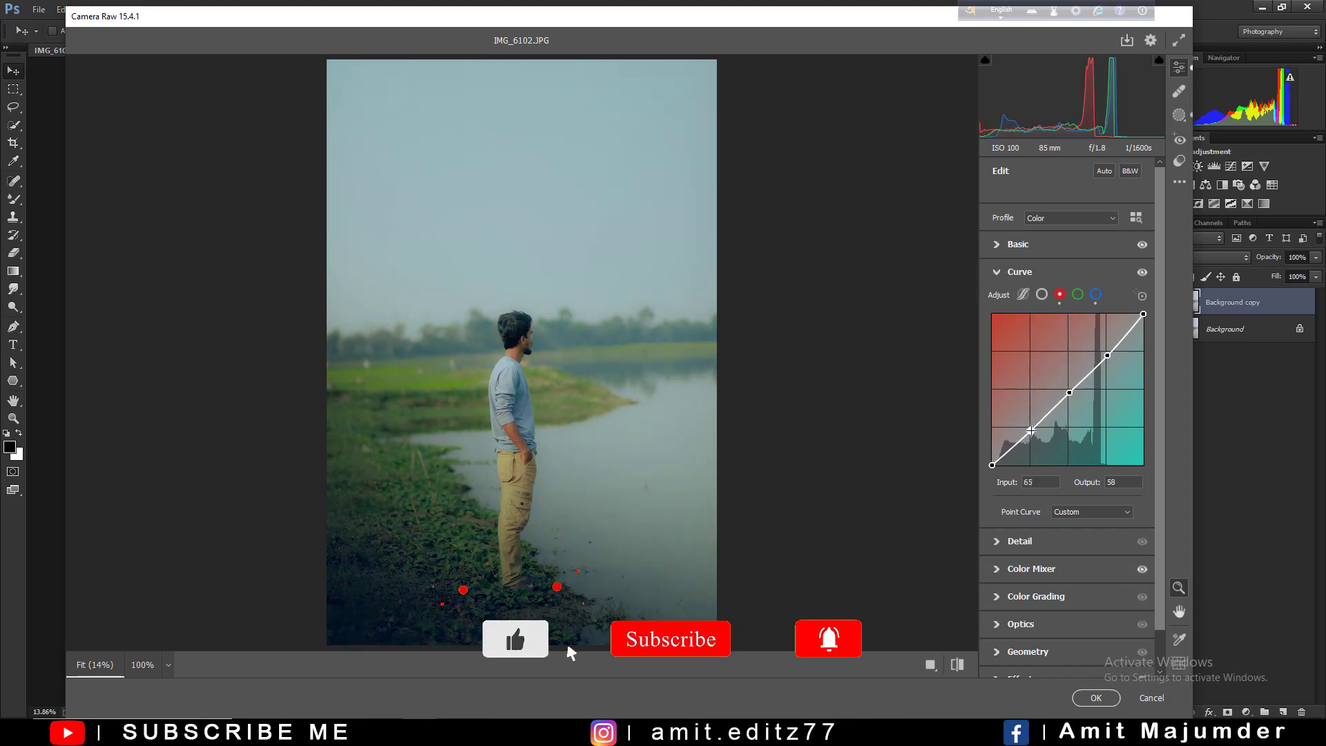
Step: Compare the teal grade against the original with the before/after preview toggle
left_click(957, 665)
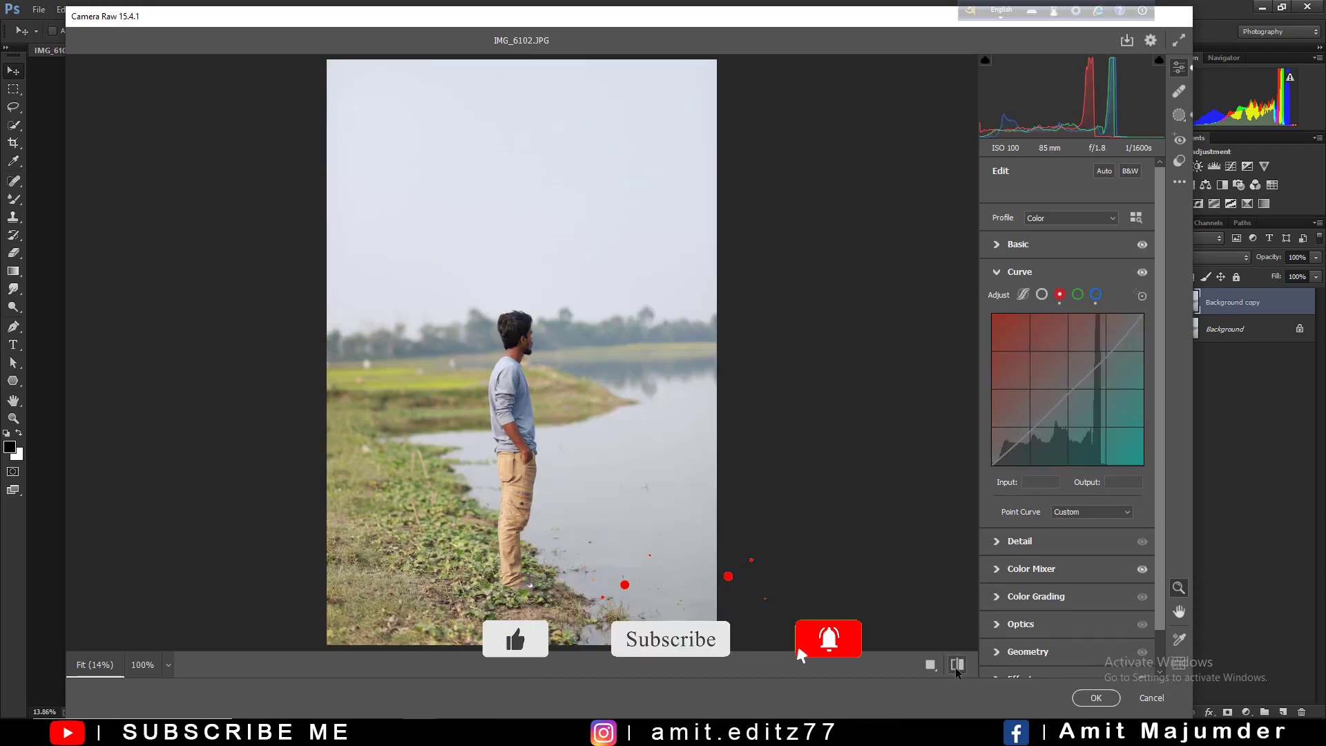
left_click(956, 665)
left_click(957, 665)
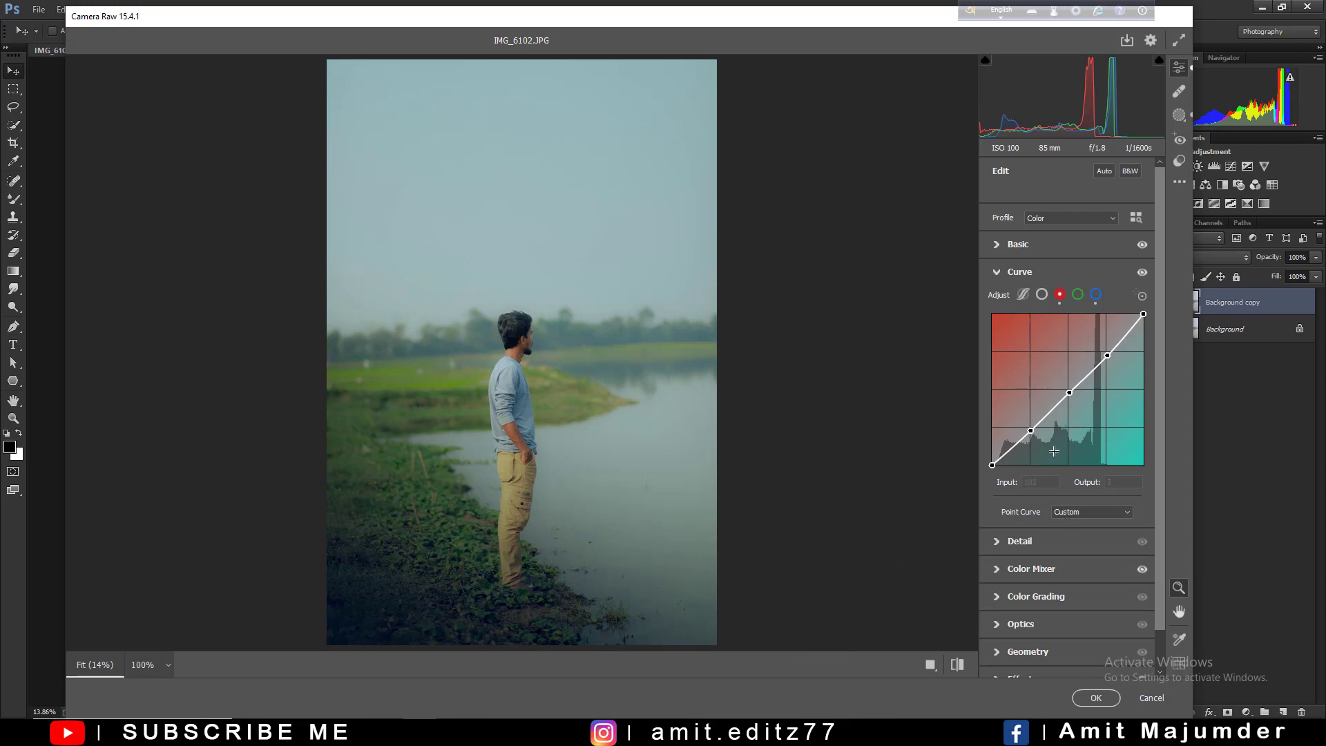
left_click(1024, 294)
Step: Set the parametric curve to Highlights +4 and Shadows +1, with Darks reset to 0
mouse_move(1068, 502)
left_mouse_down()
mouse_move(1043, 503)
mouse_move(1090, 504)
mouse_move(1048, 524)
mouse_move(1068, 525)
left_mouse_up()
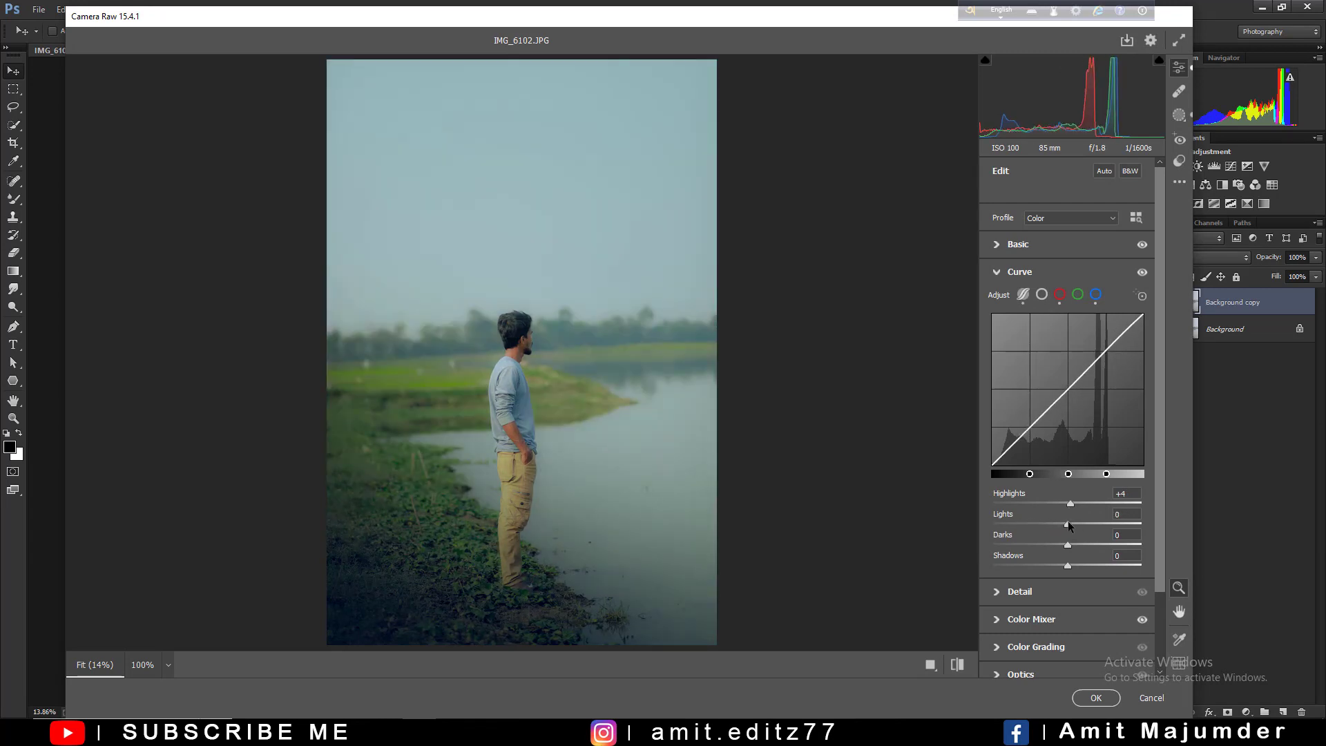
left_click_drag(1071, 545, 1071, 545)
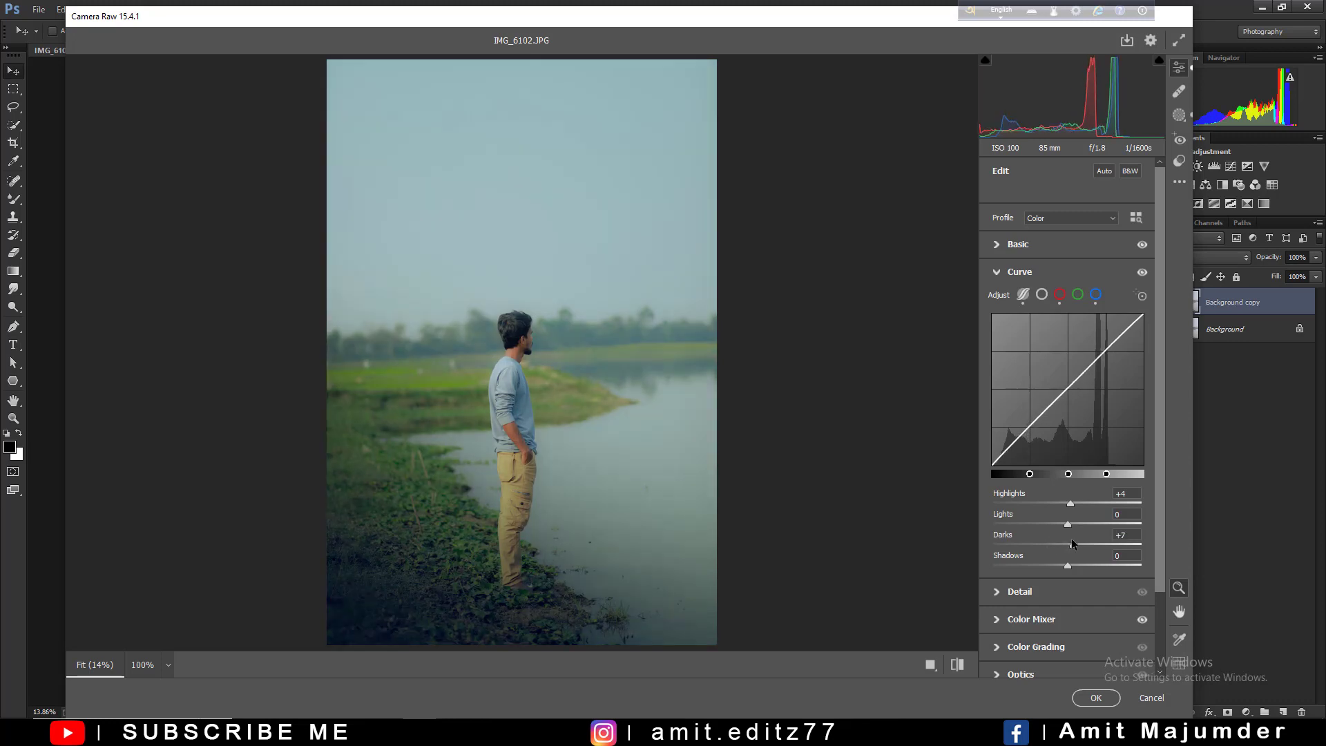
double_click(1073, 545)
left_click_drag(1068, 566, 1069, 564)
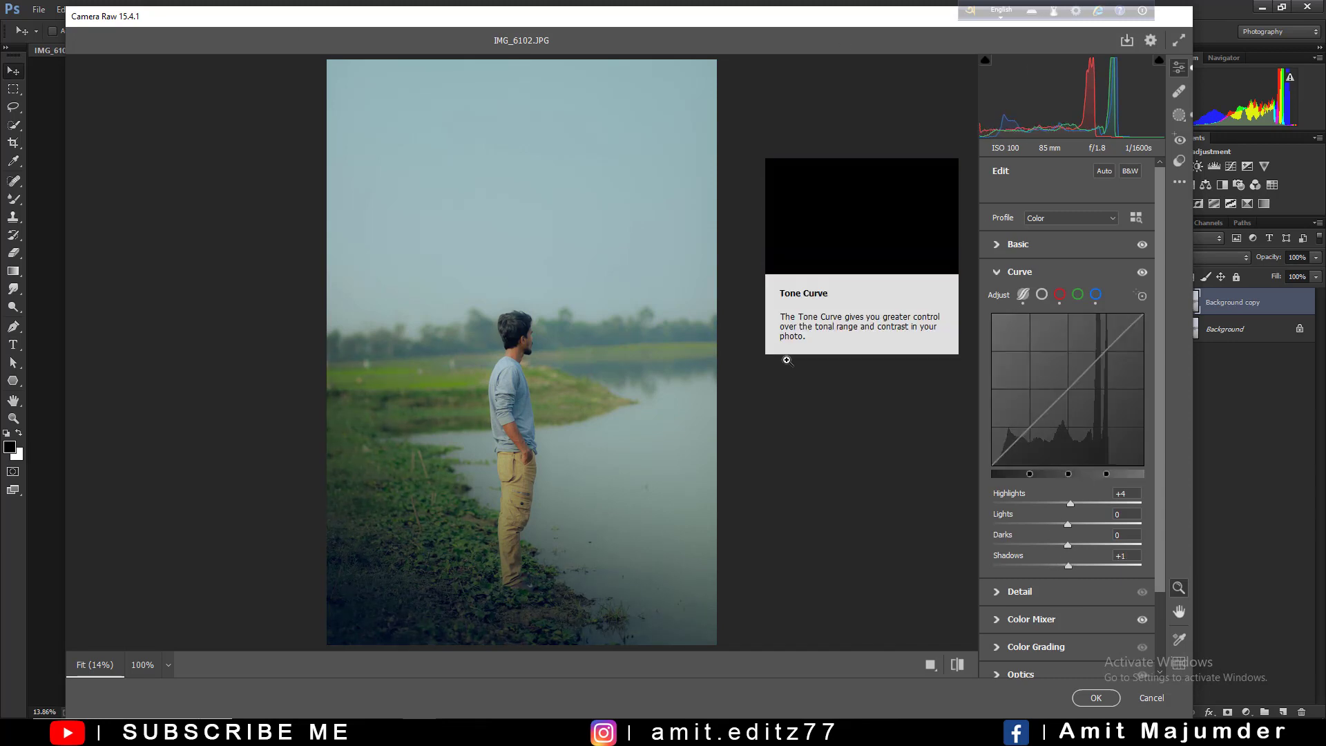
Step: Set Calibration Green Primary Hue to +1 and Blue Primary Hue near zero, then commit the Camera Raw grade
scroll(1048, 642, "down", 5)
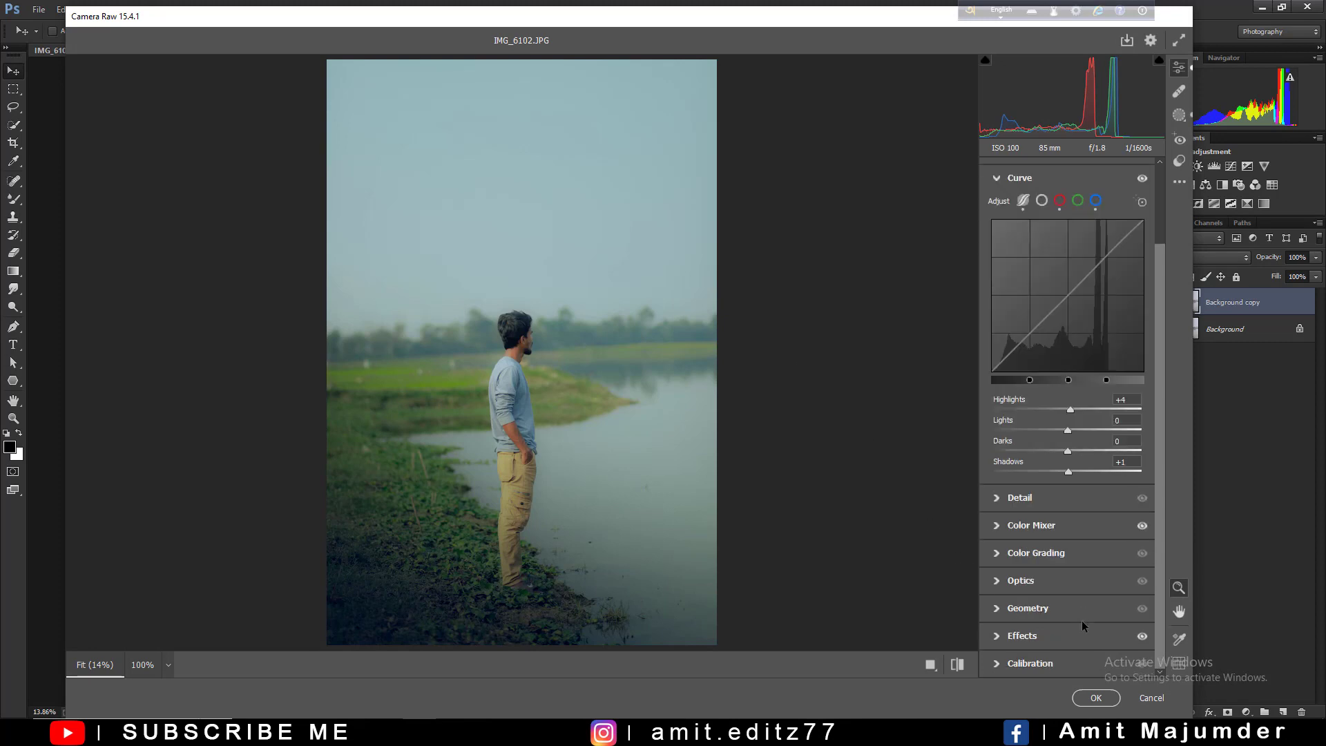
left_click(1037, 662)
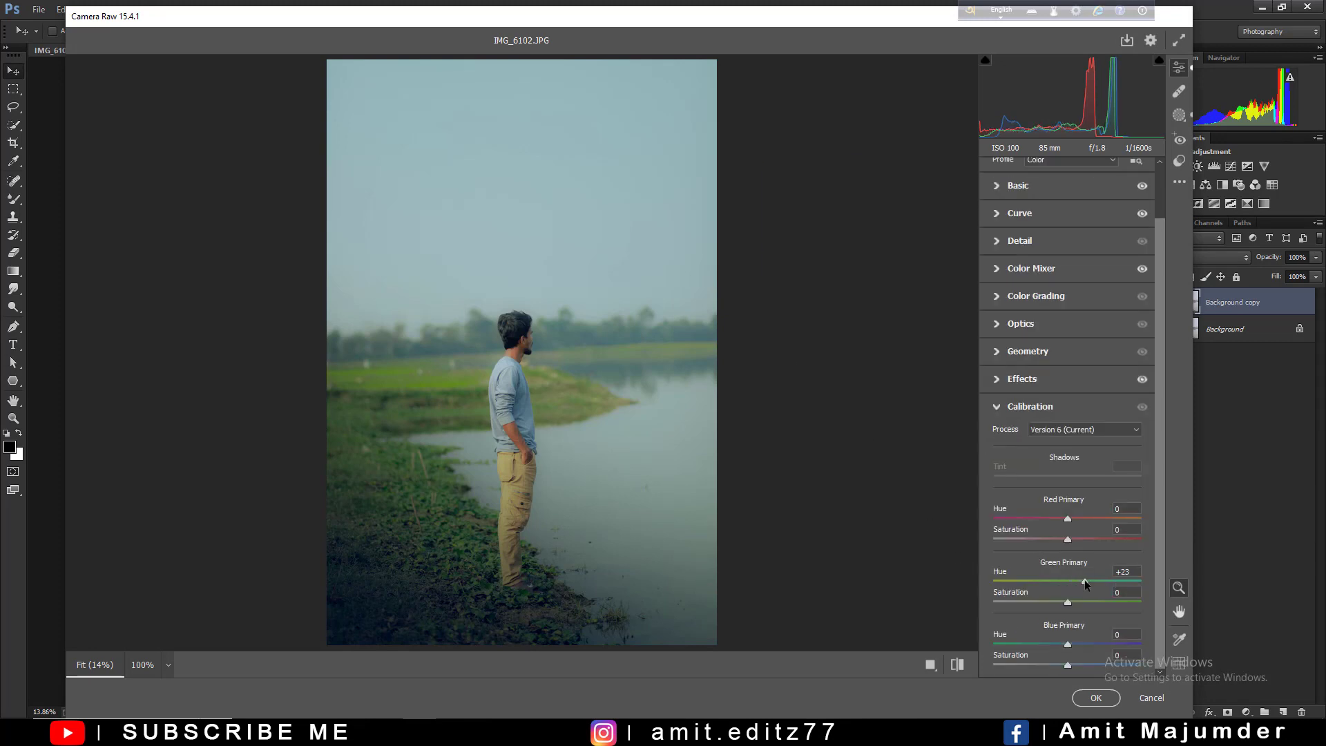
left_click_drag(1085, 579, 1069, 581)
left_click_drag(1047, 640, 1051, 640)
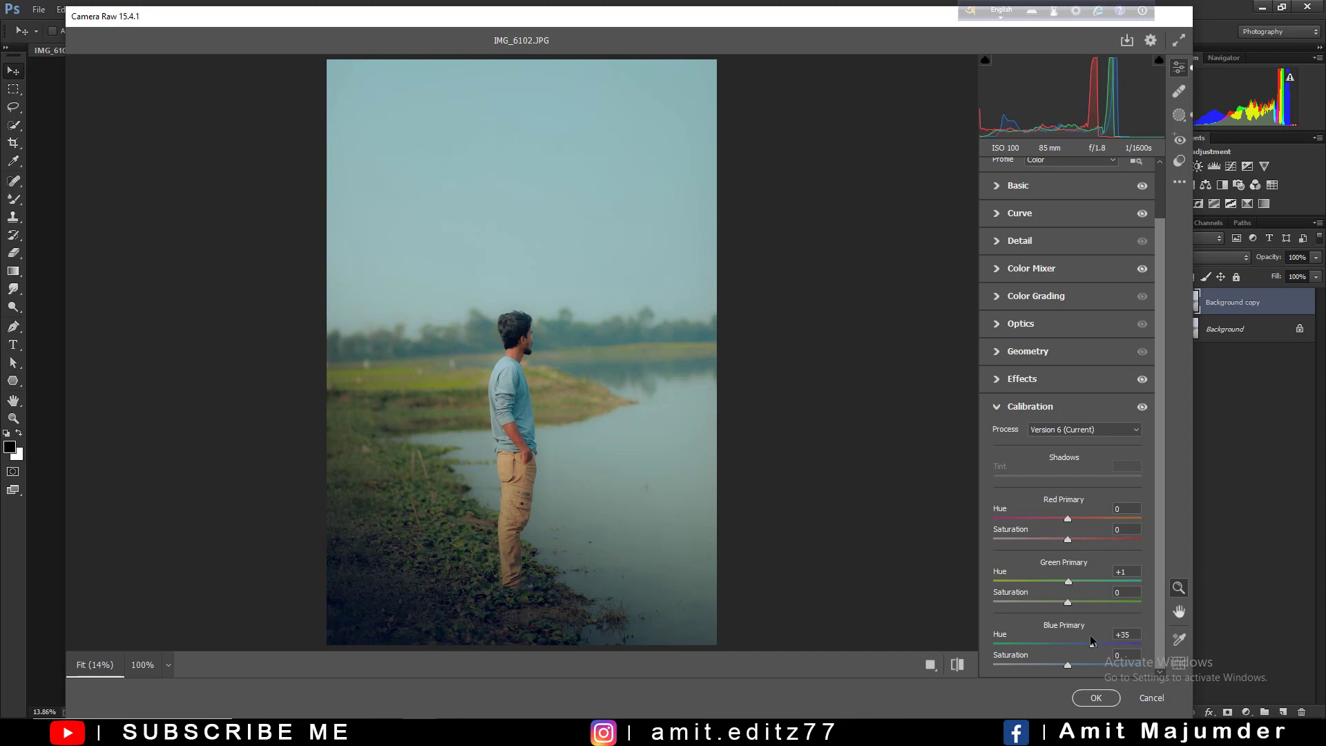
left_click_drag(1090, 639, 1070, 644)
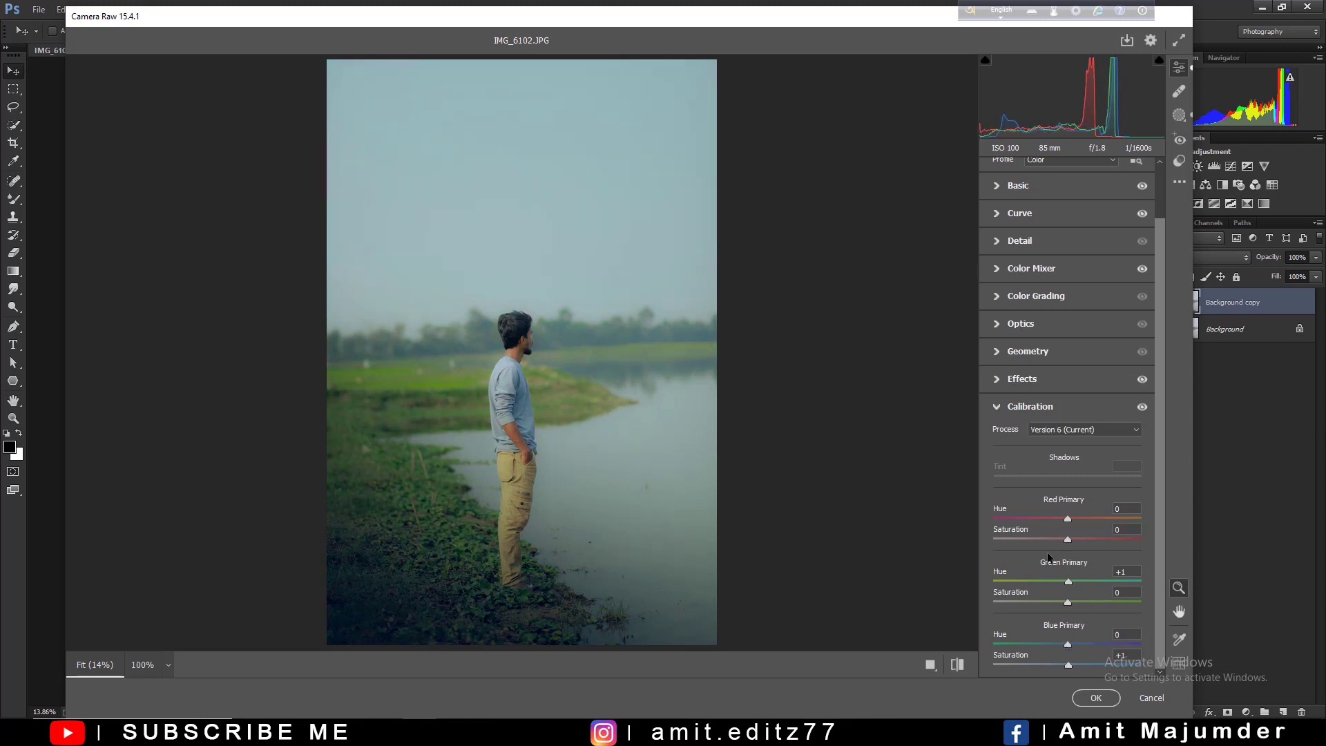
left_click(1096, 698)
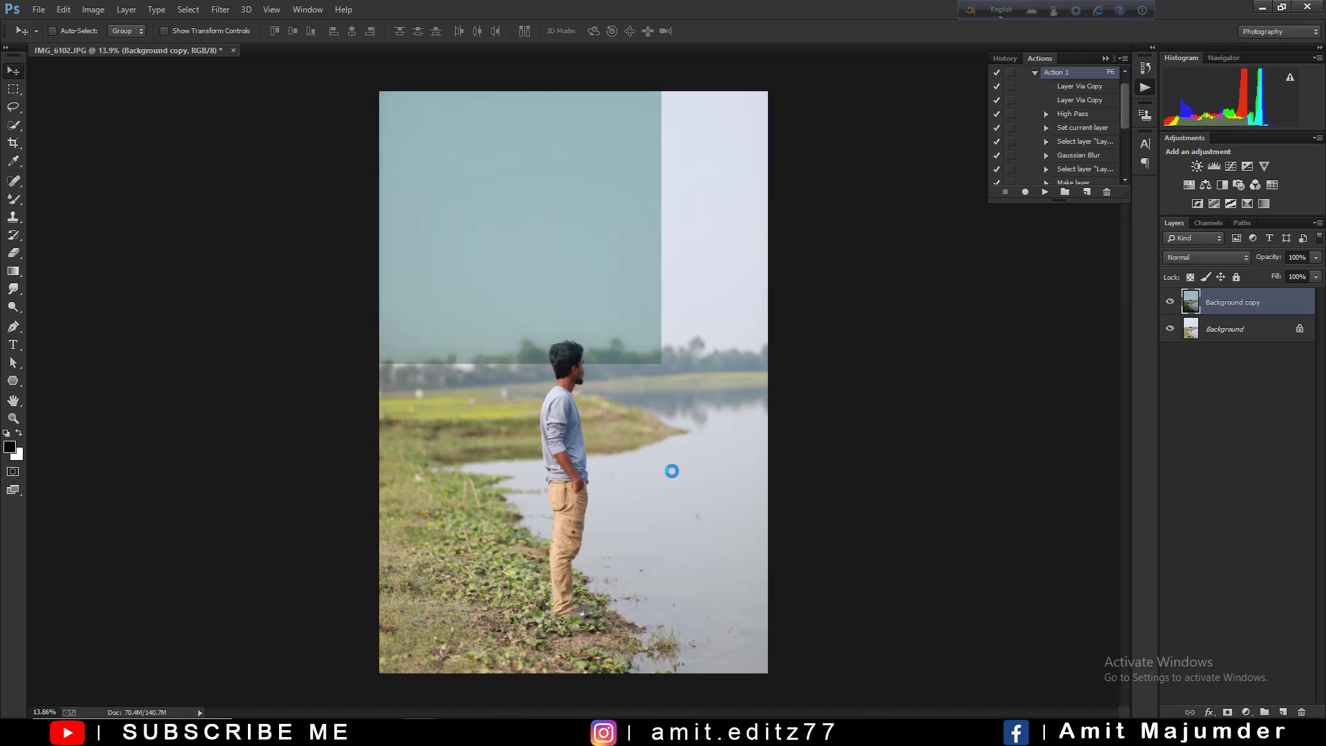
key("ctrl+0")
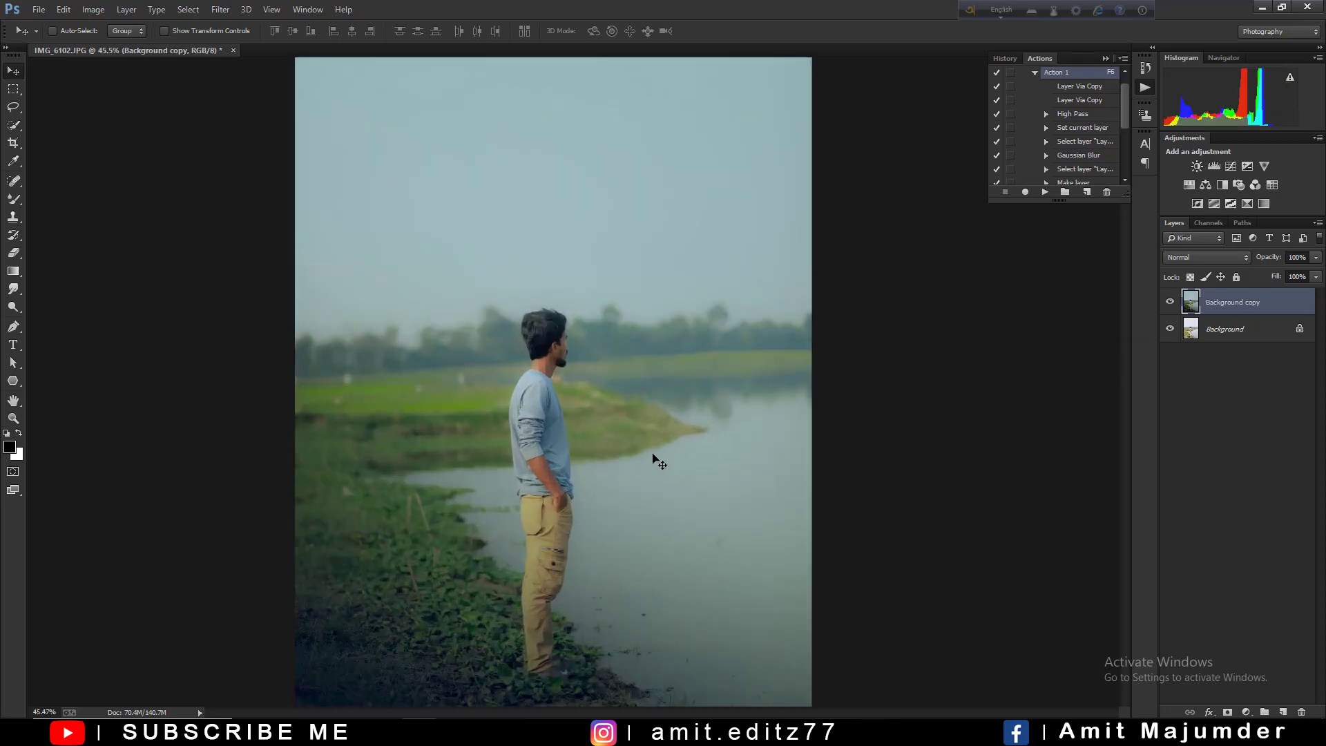
scroll(655, 460, "up", 3)
scroll(655, 459, "down", 5)
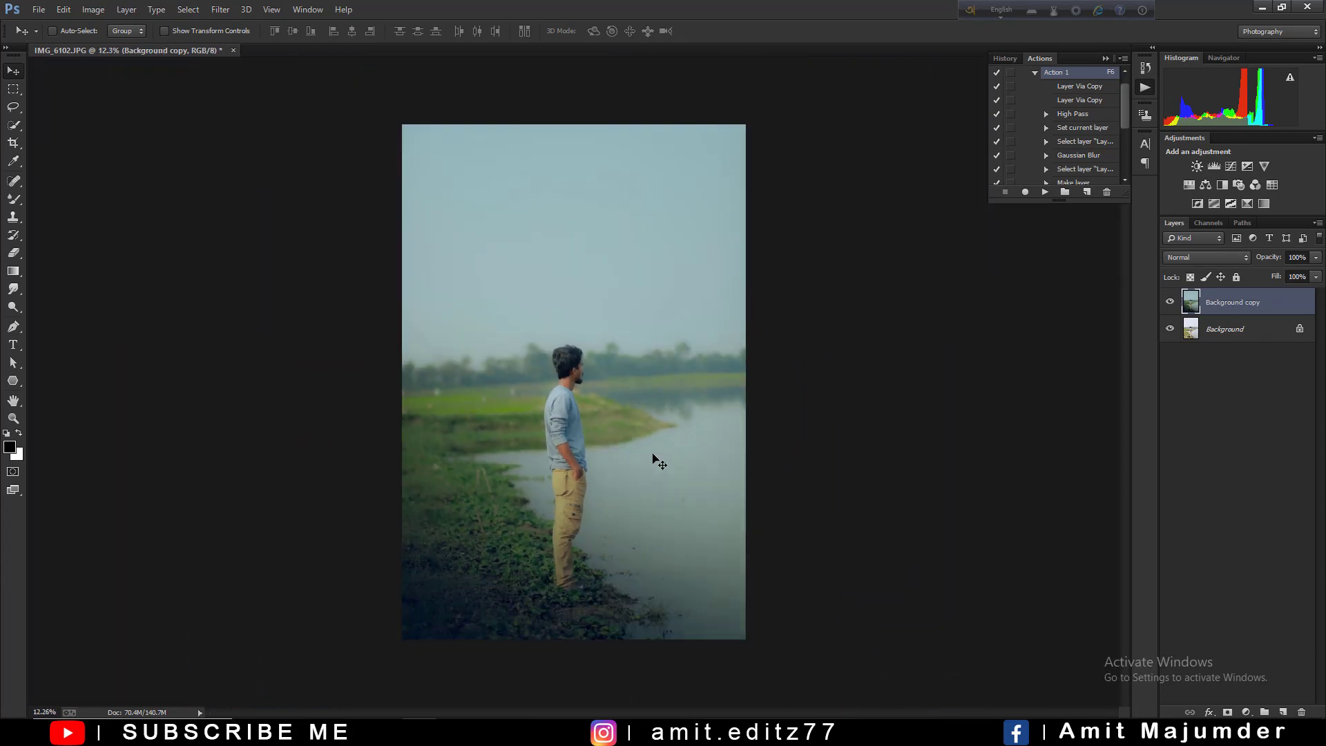
left_click(1170, 302)
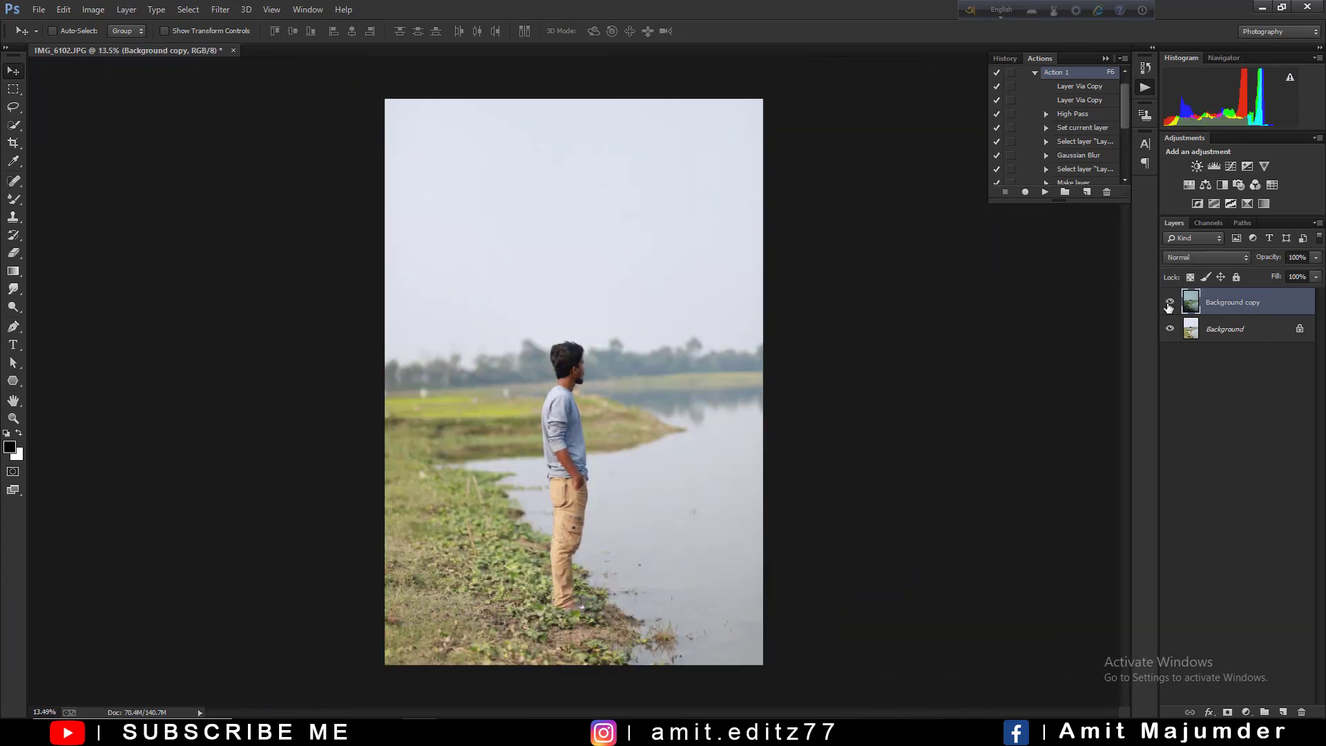
left_click(1169, 302)
scroll(664, 356, "up", 1)
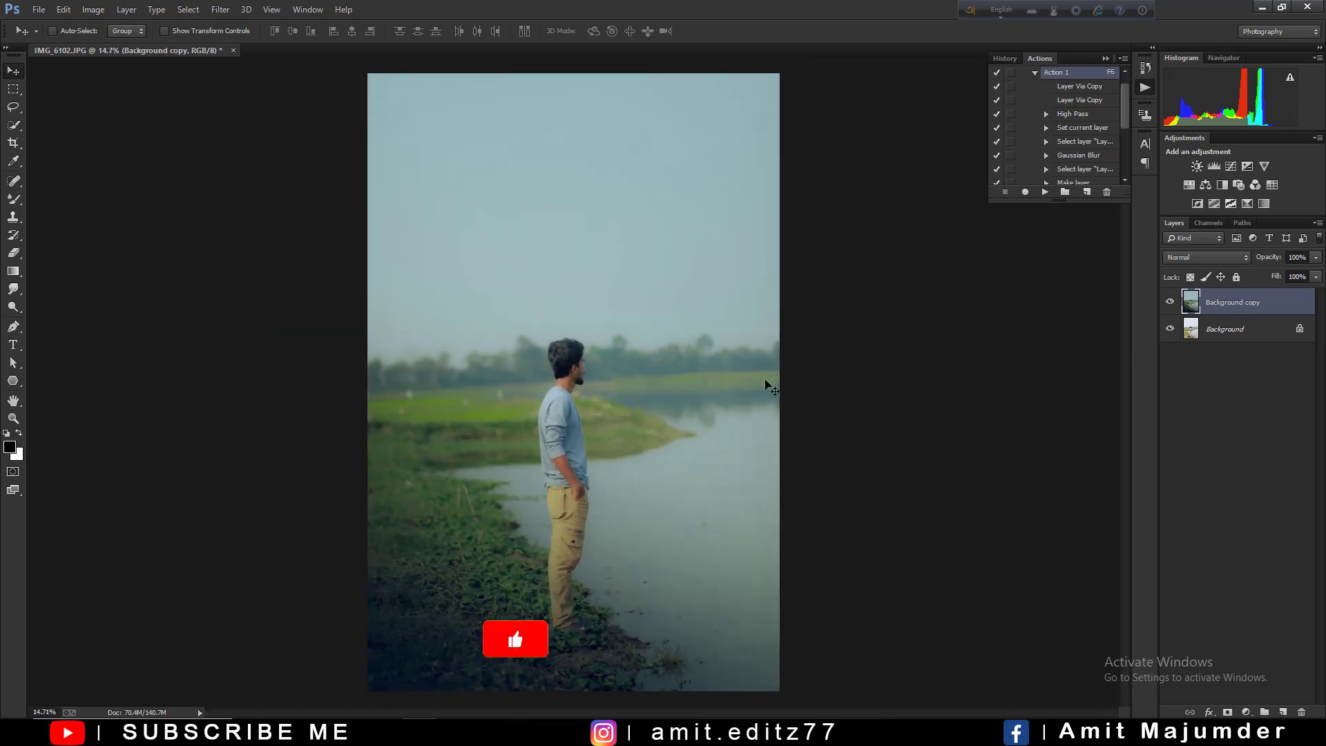
Step: Duplicate the graded layer and merge the graded copies into Background copy 2
key("ctrl+j")
key("o")
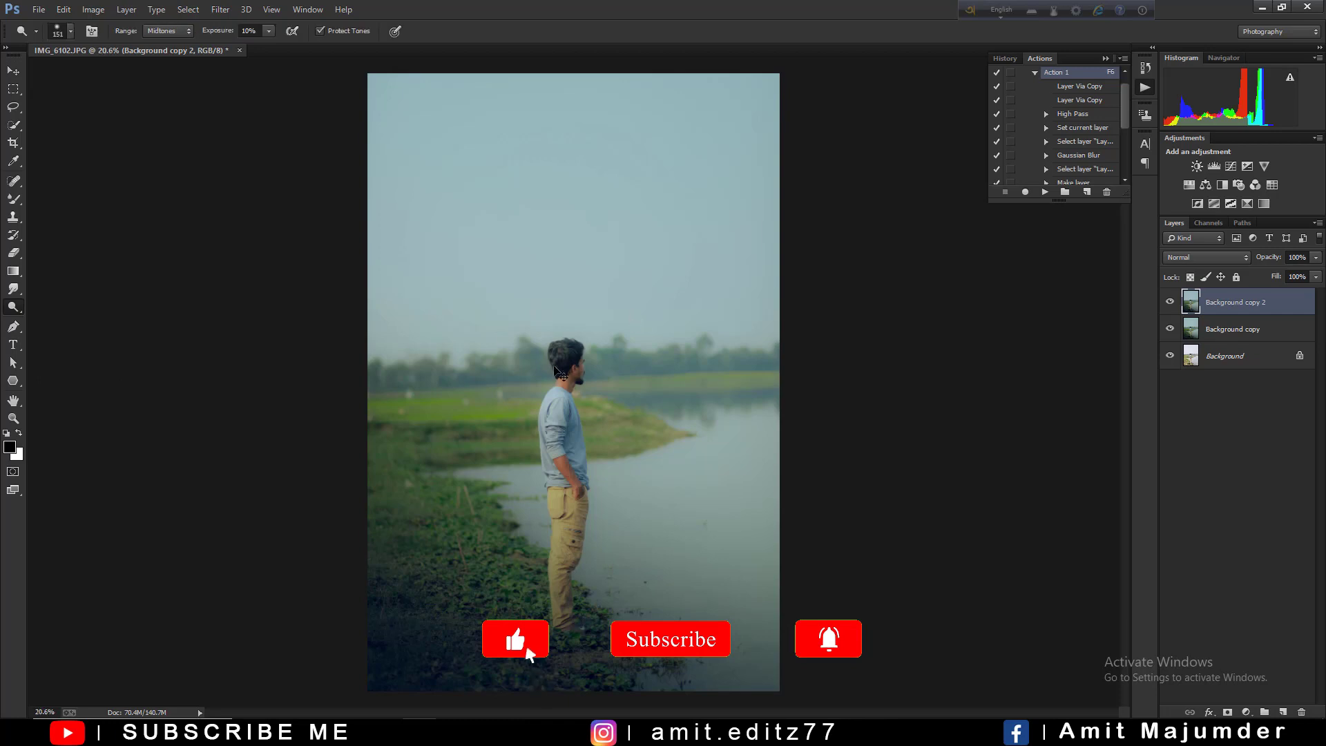
scroll(561, 399, "up", 2)
scroll(561, 399, "up", 2)
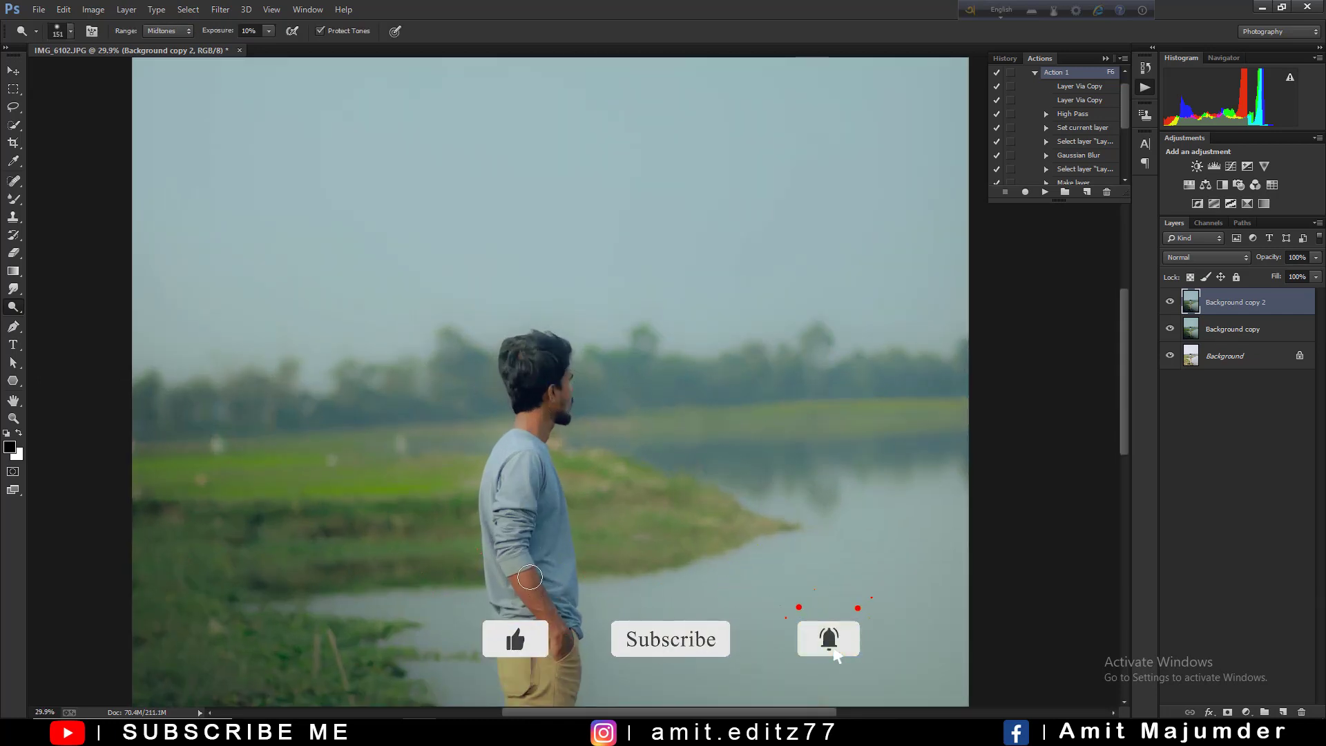
scroll(582, 489, "down", 2)
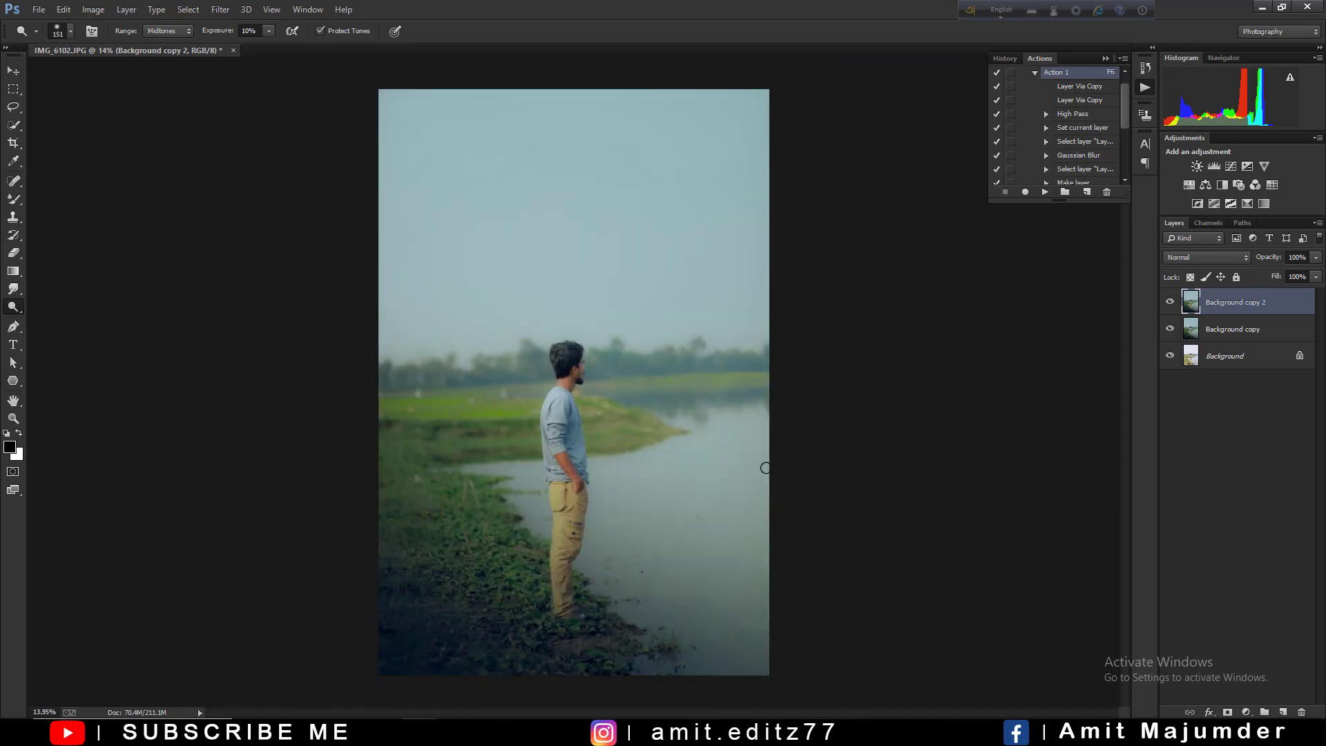
right_click(1285, 330)
left_click(1162, 501)
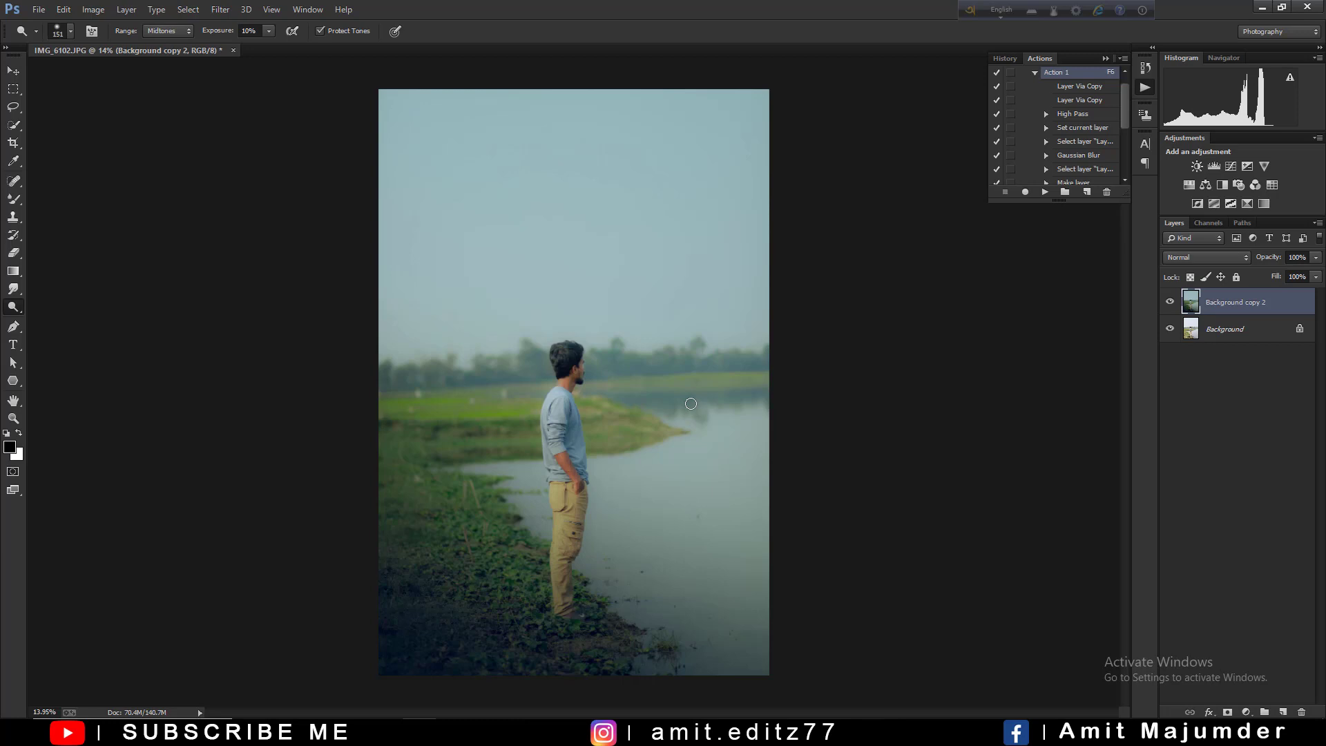
Step: Toggle Background copy 2's visibility to compare the merged grade against the original
left_click(1171, 302)
left_click(1170, 302)
left_click(1170, 302)
scroll(543, 348, "up", 3)
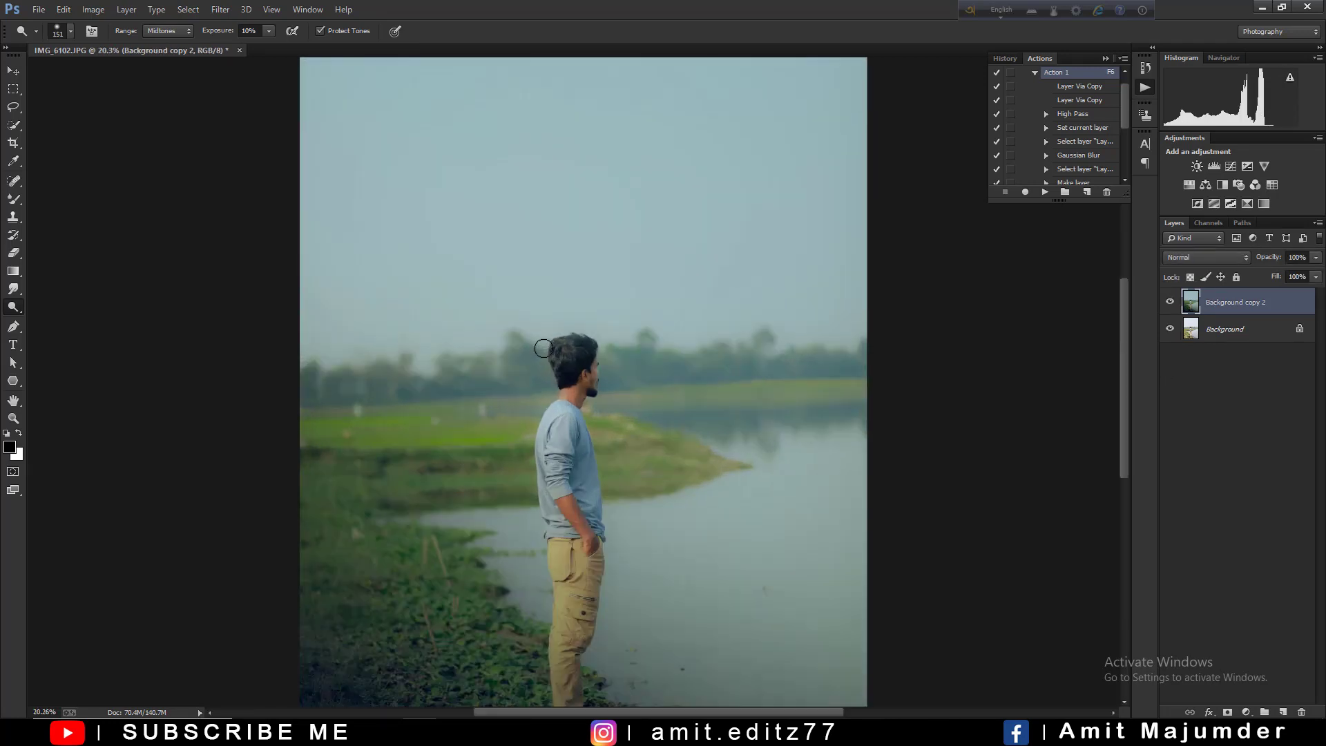
scroll(544, 348, "up", 3)
scroll(544, 348, "down", 1)
scroll(544, 349, "down", 2)
Step: Duplicate the merged graded layer and add a Selective Color adjustment layer
left_click(14, 72)
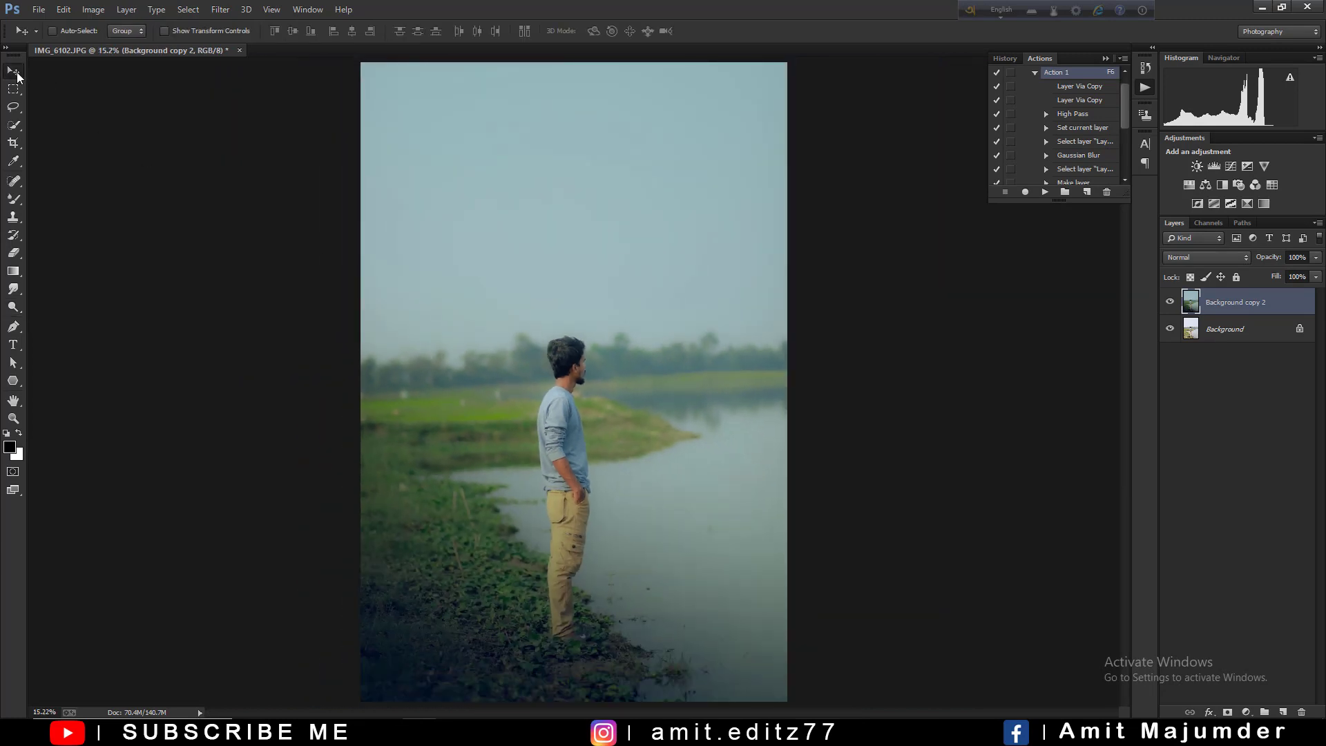
key("ctrl+j")
scroll(740, 489, "down", 2)
scroll(739, 488, "down", 1)
left_click(1247, 712)
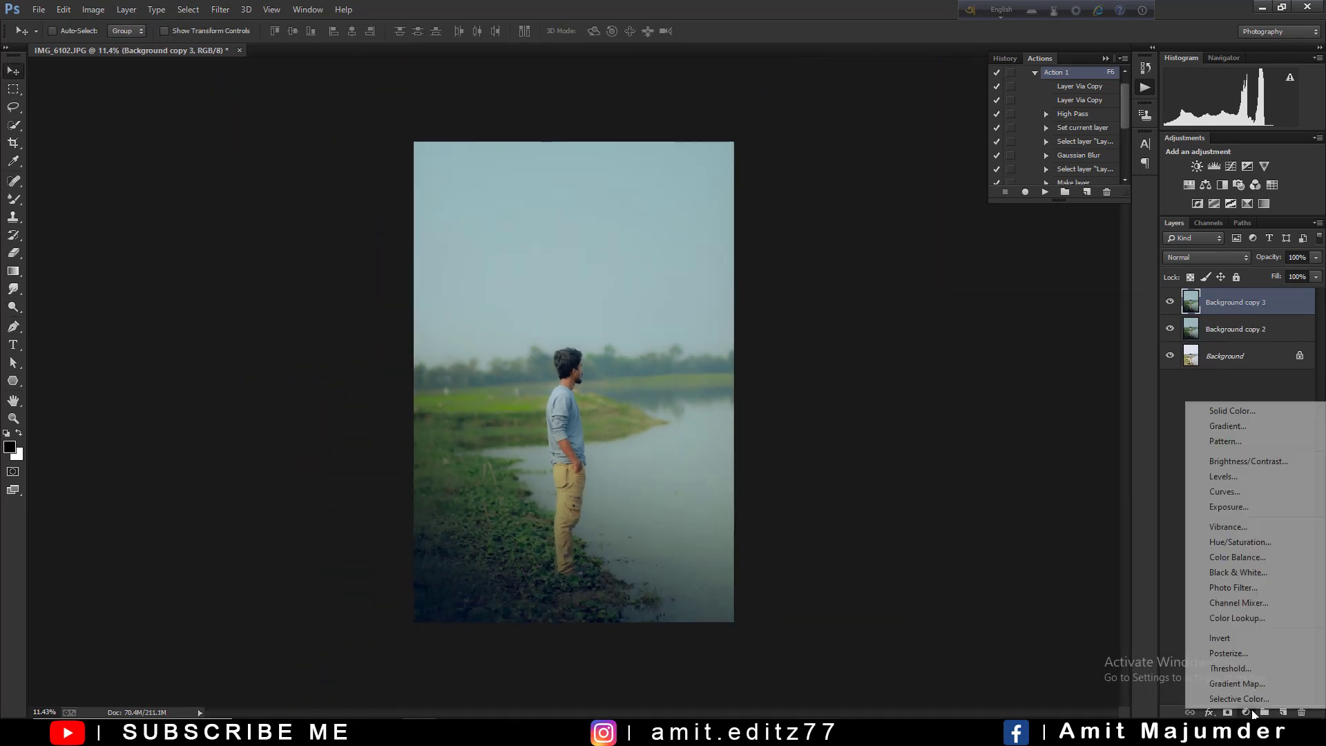
left_click(1239, 699)
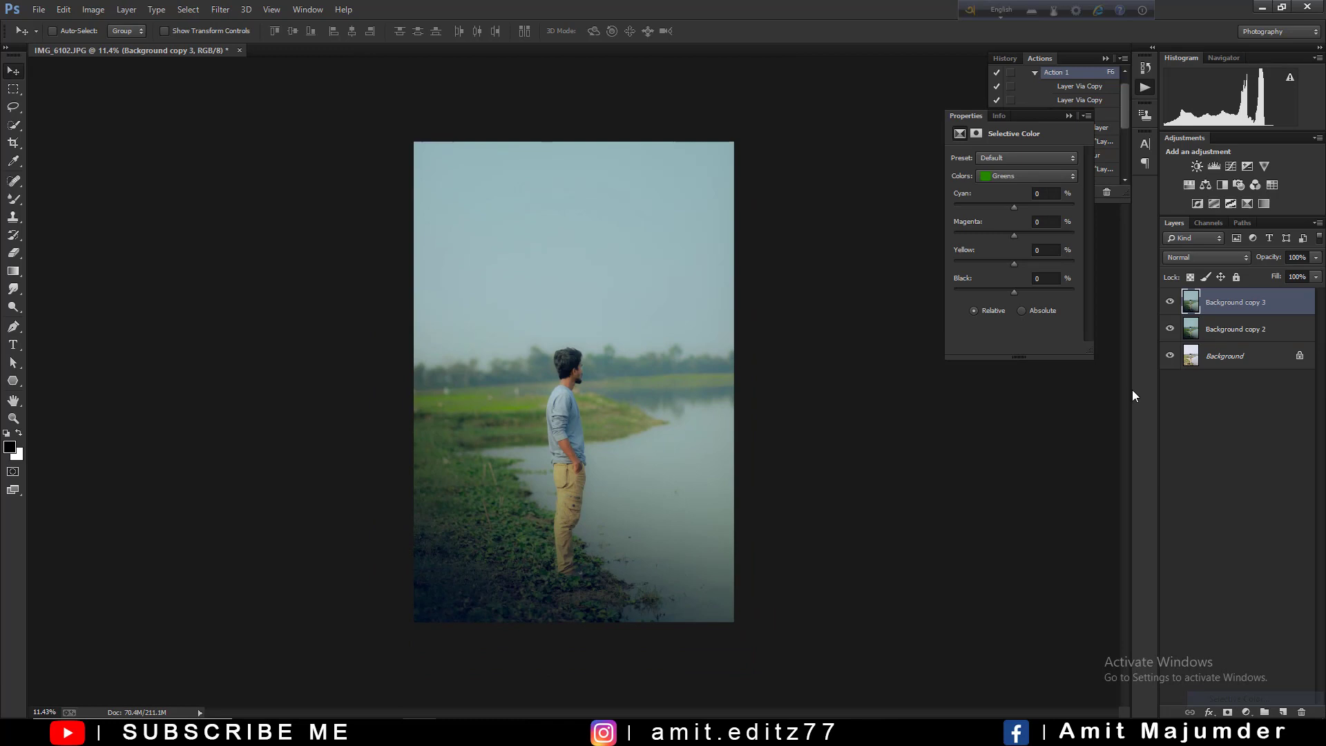
Step: Set Selective Color Cyans to Cyan +100 and Blacks to Cyan +8
left_click(1006, 177)
left_click(1007, 224)
left_click(1011, 206)
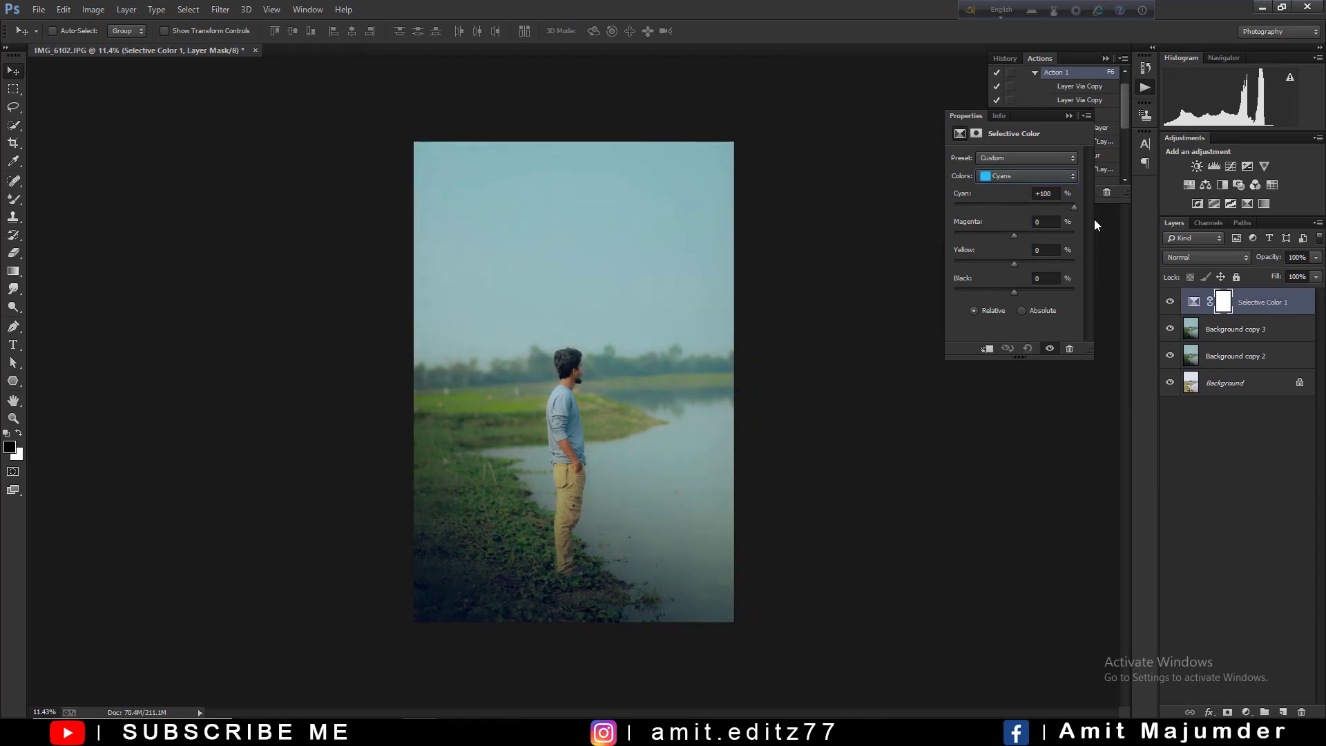
mouse_move(1014, 236)
left_mouse_down()
mouse_move(995, 236)
mouse_move(1073, 249)
mouse_move(1022, 264)
mouse_move(1051, 291)
left_mouse_up()
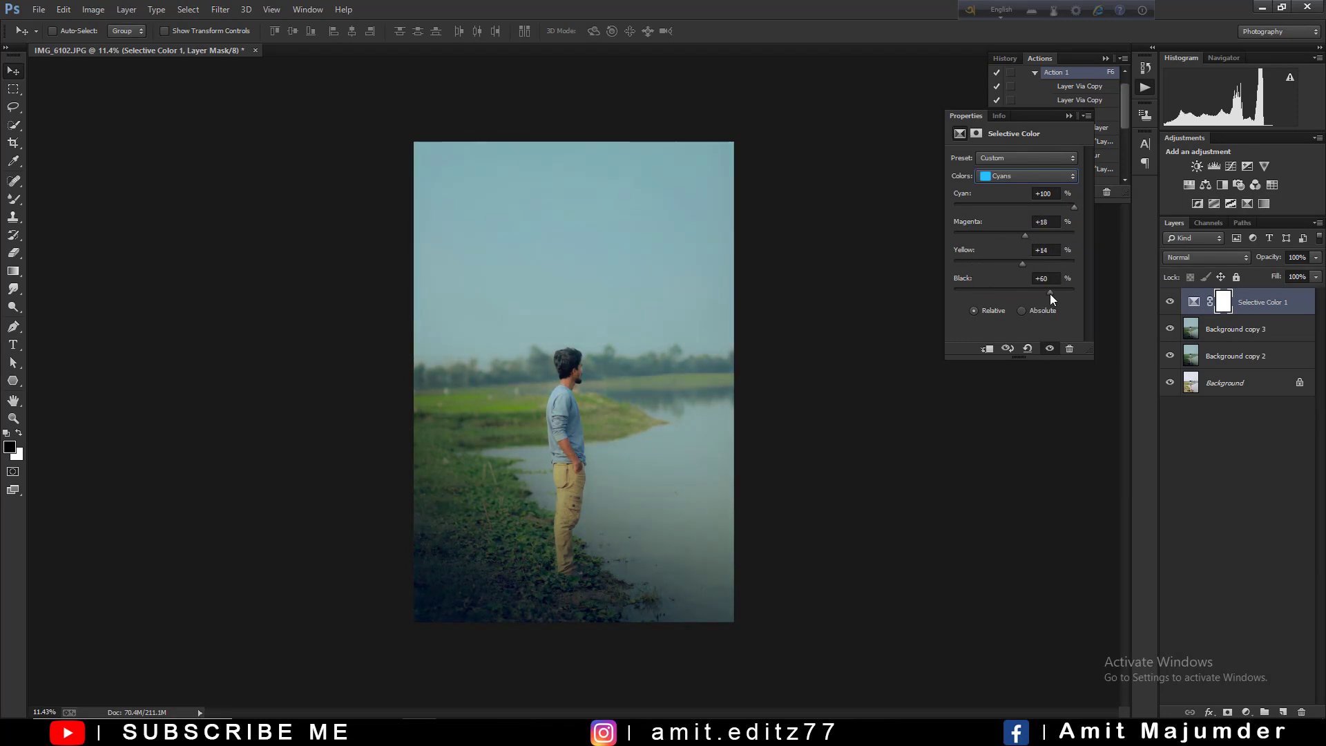
left_click(1020, 178)
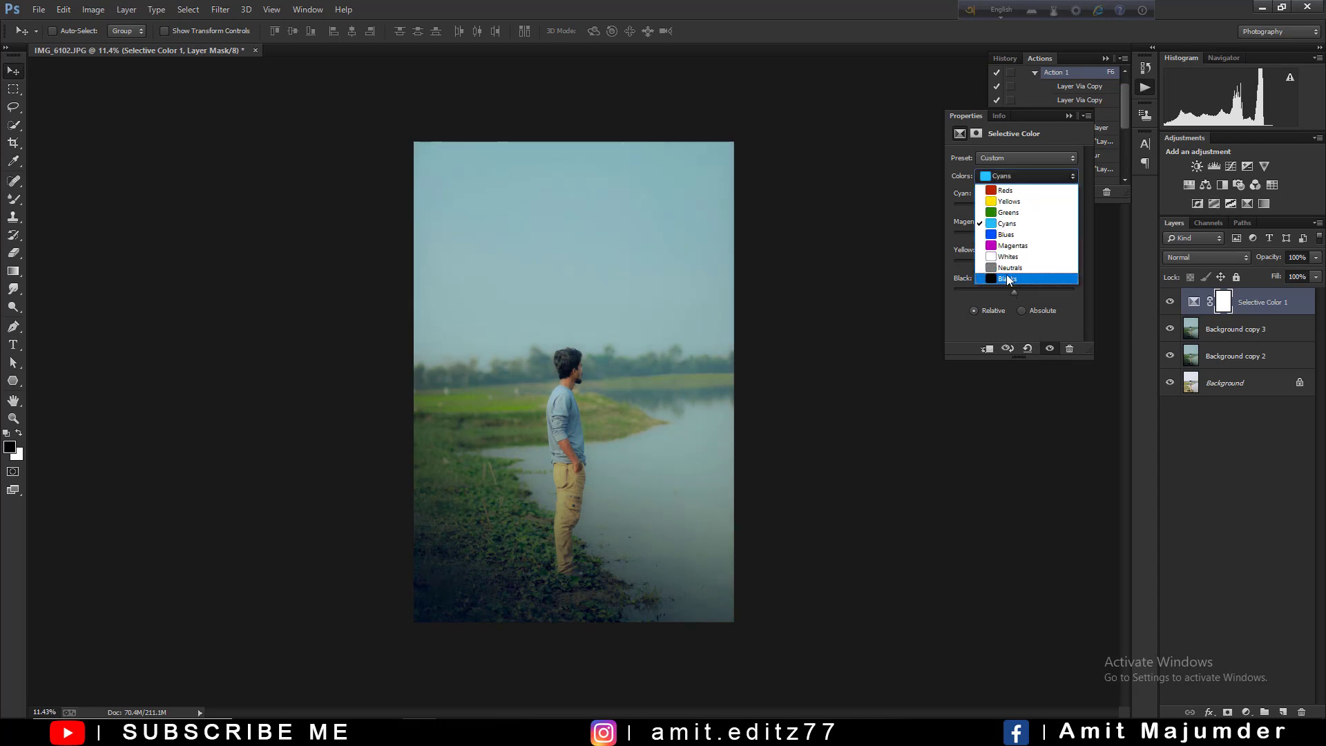
left_click(1006, 276)
mouse_move(1014, 208)
left_mouse_down()
mouse_move(1026, 208)
mouse_move(1001, 261)
mouse_move(1013, 287)
left_mouse_up()
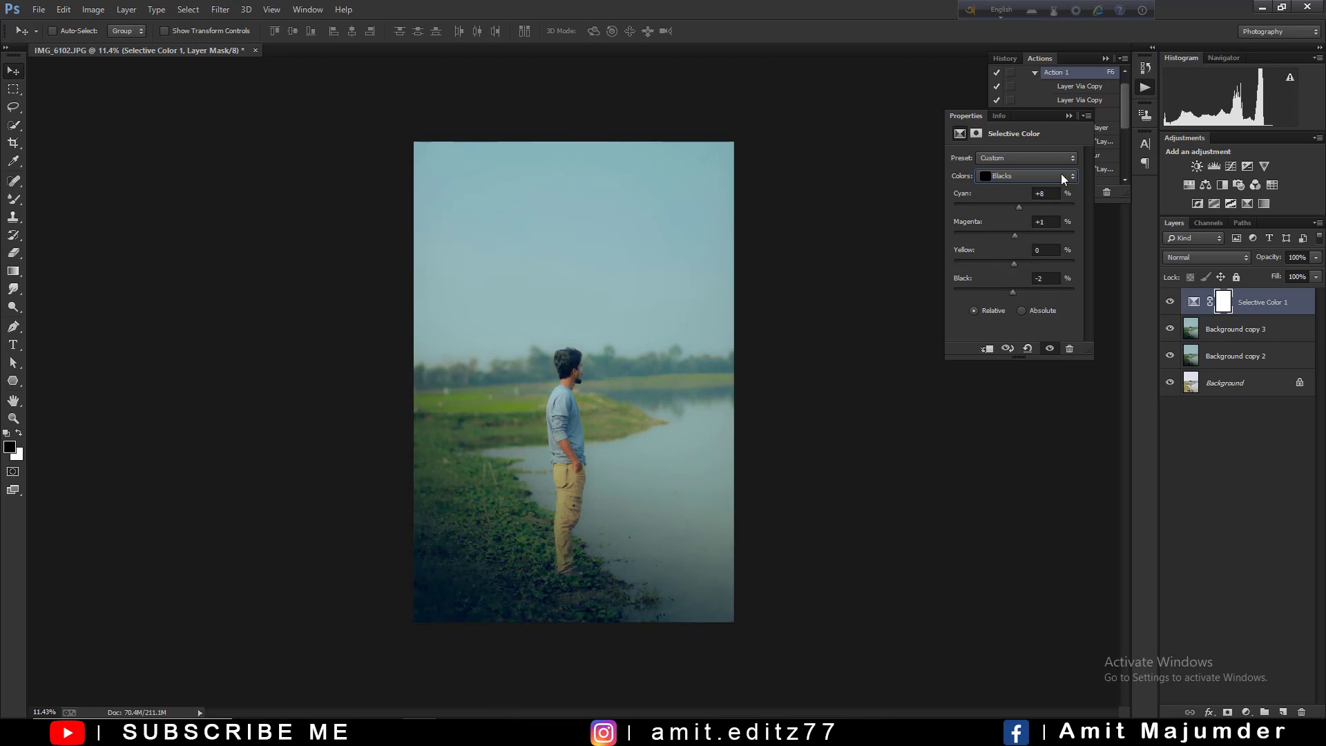
left_click(1069, 115)
left_click(1236, 356, "shift")
Step: Merge the adjustment and graded copies into one Selective Color 1 layer and compare before/after
right_click(1237, 355)
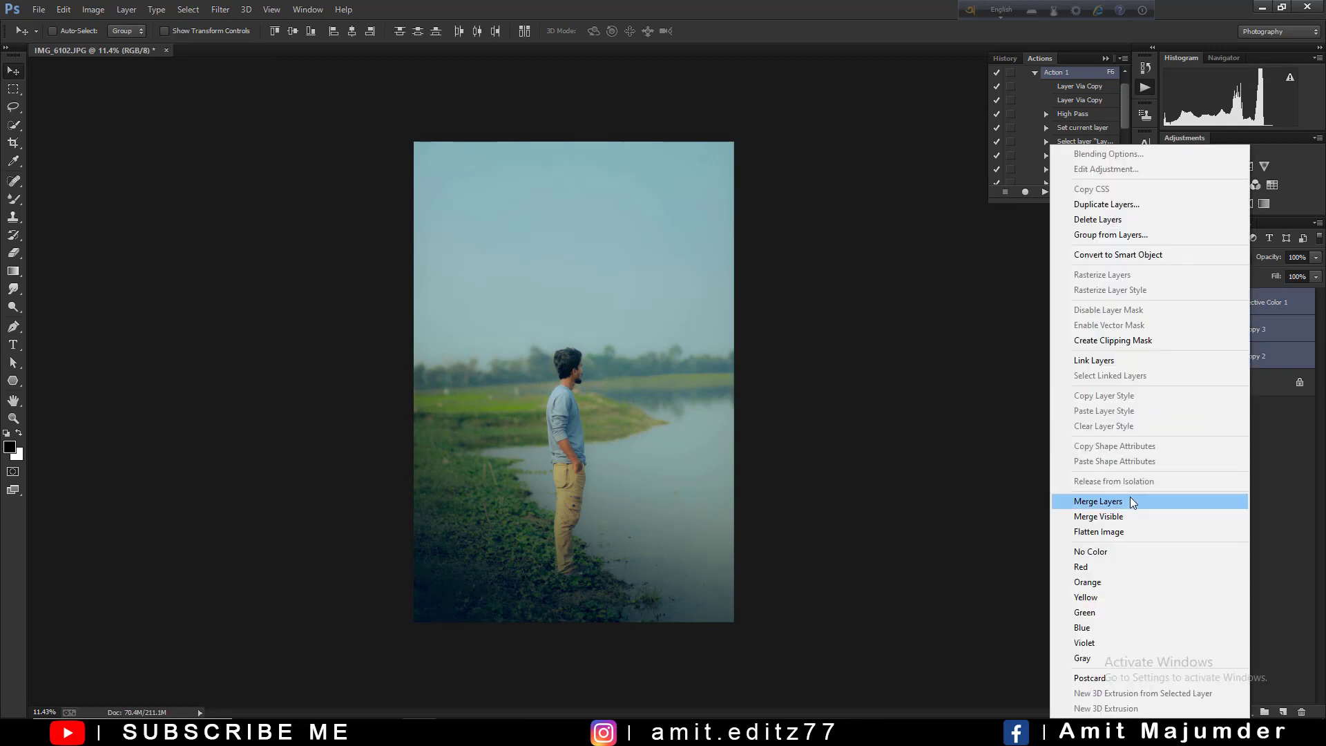
left_click(1084, 500)
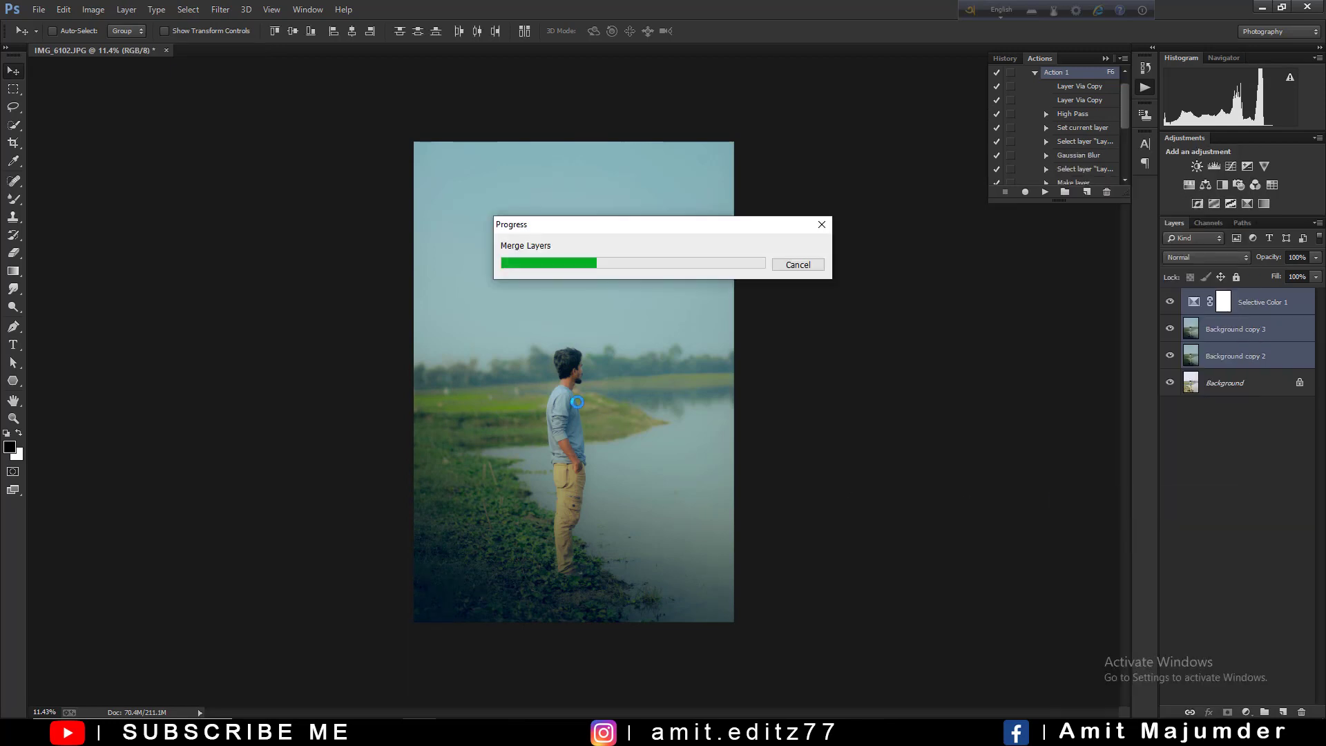
scroll(578, 401, "up", 3)
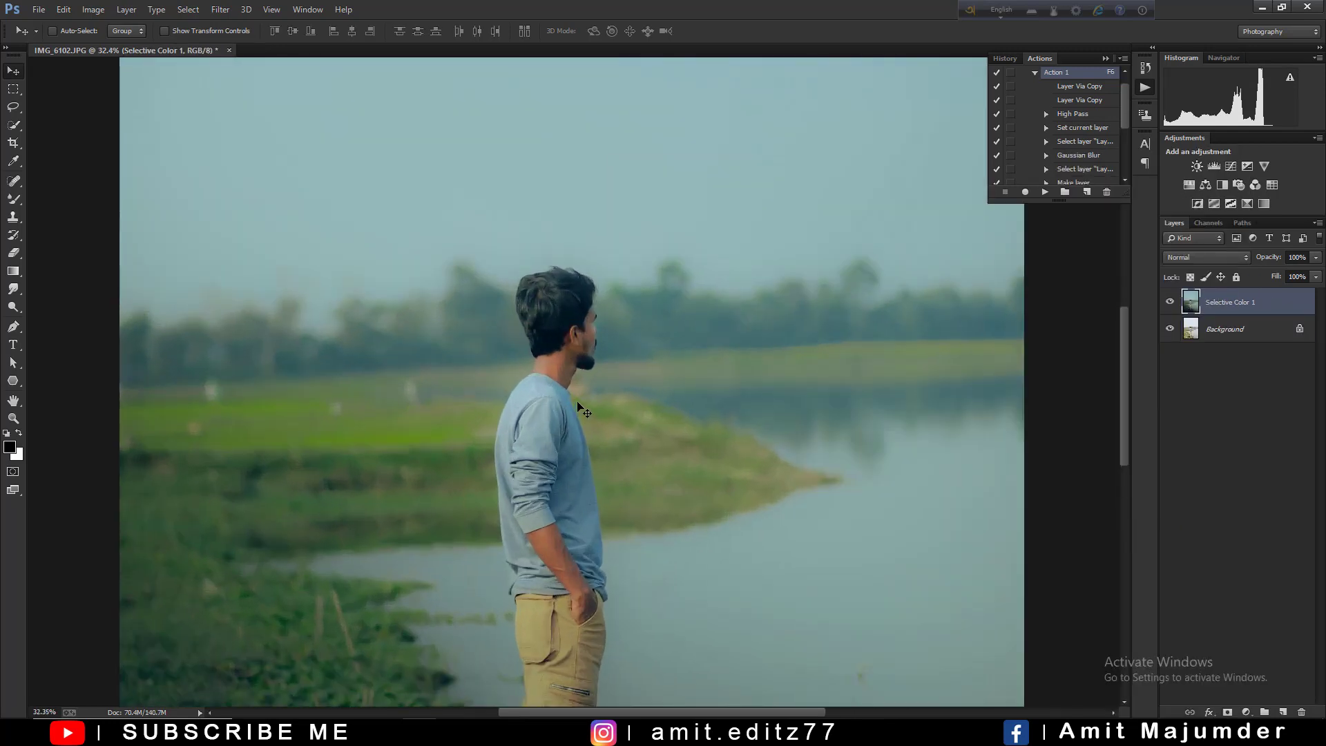
scroll(578, 401, "down", 3)
left_click(1172, 303)
left_click(1172, 303)
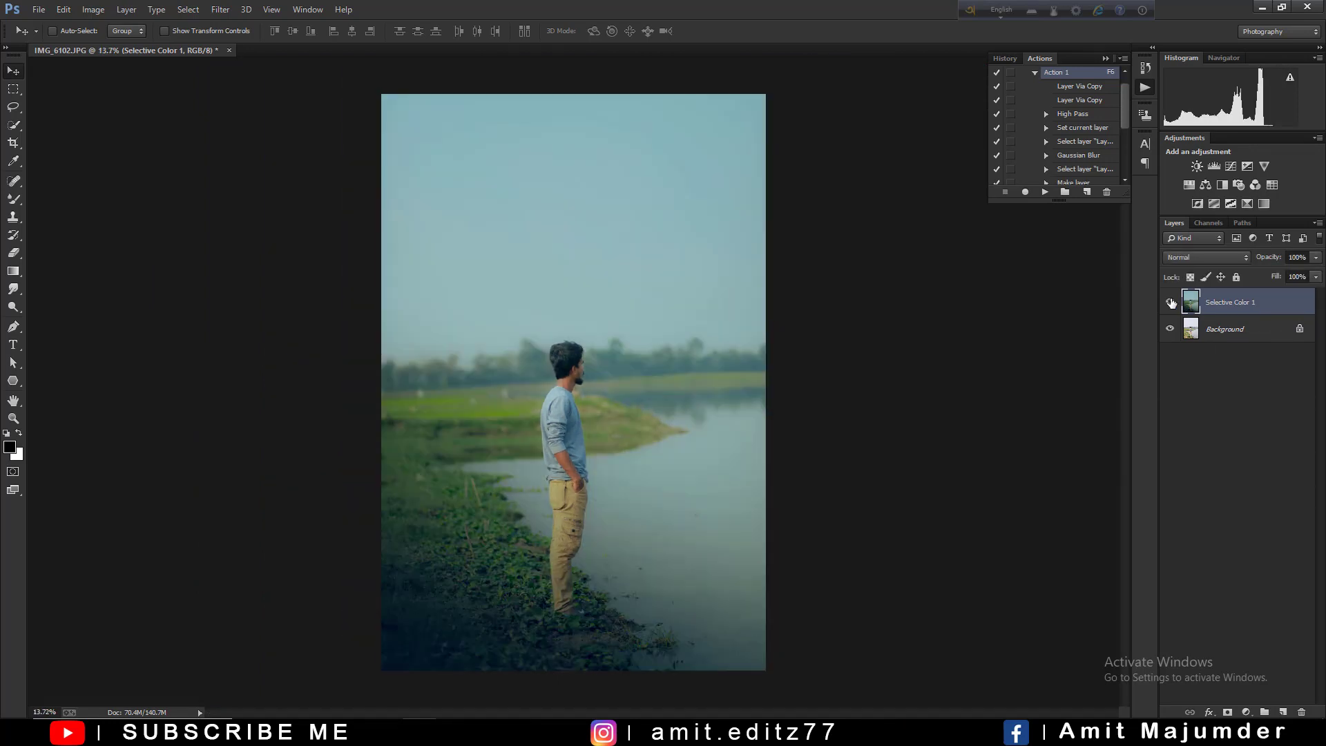